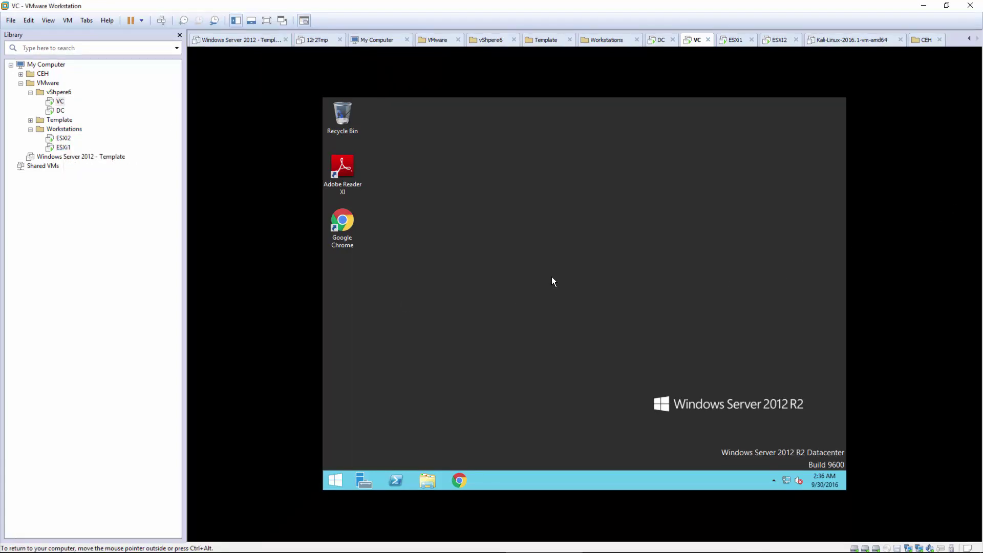
Step: Show the hidden notification-area icons, then dismiss the panel
{"action": "left_click", "coordinate": [774, 480]}
{"action": "left_click", "coordinate": [665, 370]}
{"action": "left_click", "coordinate": [773, 480]}
{"action": "left_click", "coordinate": [494, 383]}
Step: Launch StarWind Management Console from the Start screen's app list, then reveal the hidden tray icons
{"action": "left_click", "coordinate": [334, 480]}
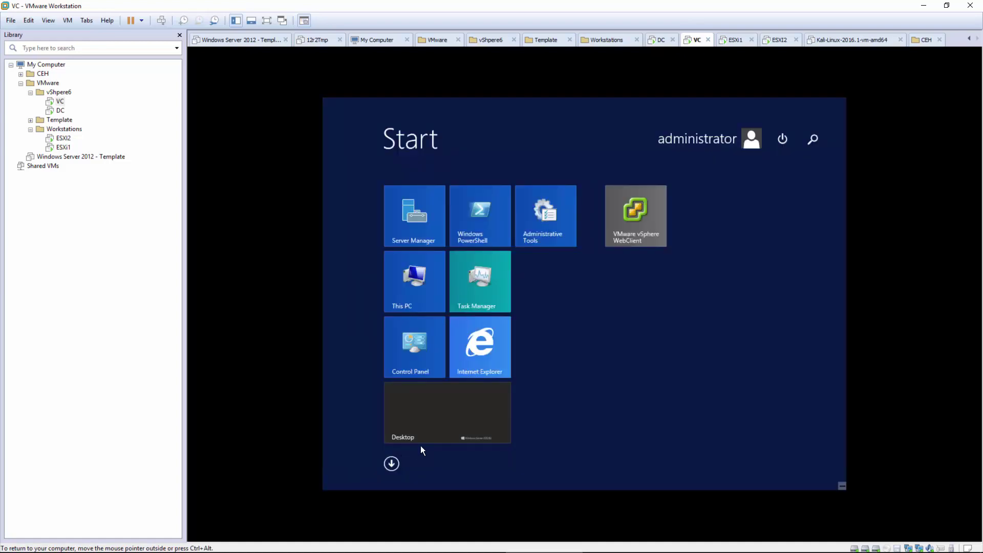
{"action": "left_click", "coordinate": [392, 463]}
{"action": "scroll", "coordinate": [456, 416], "scroll_direction": "down", "scroll_amount": 5}
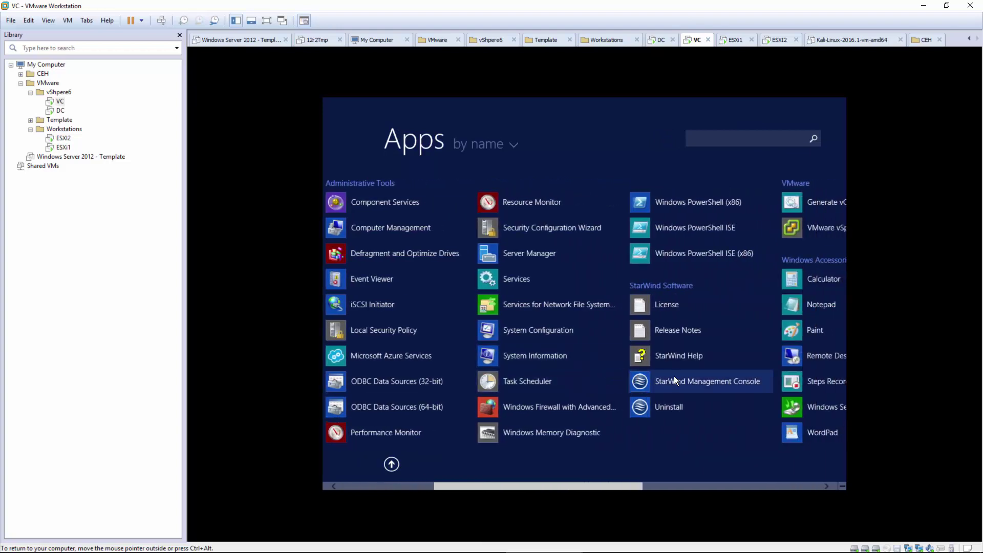
{"action": "left_click", "coordinate": [673, 379]}
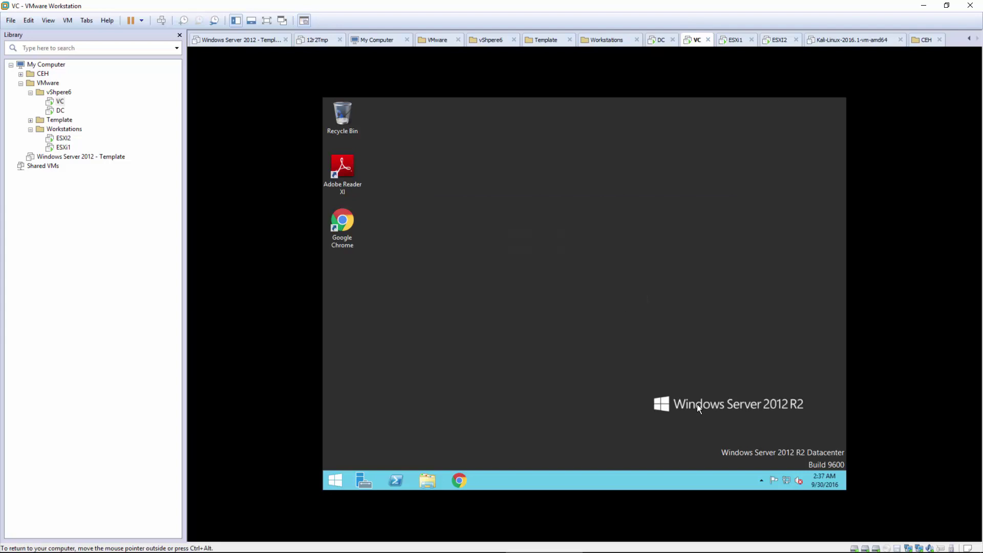
{"action": "left_click", "coordinate": [760, 482]}
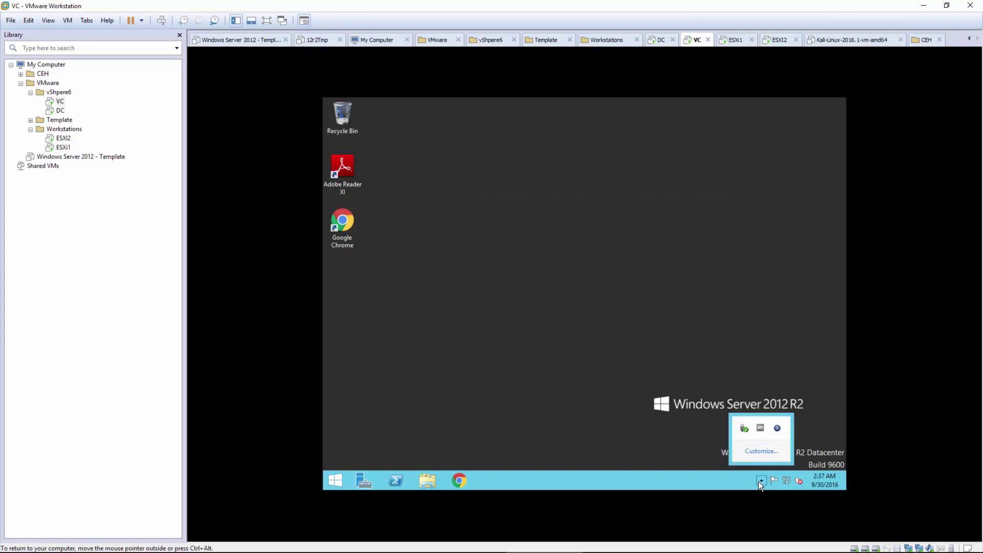
Step: Connect the StarWind console to VC.VITA.LOCAL, review targets iscsi1 and iscsi2, then close it
{"action": "double_click", "coordinate": [776, 428]}
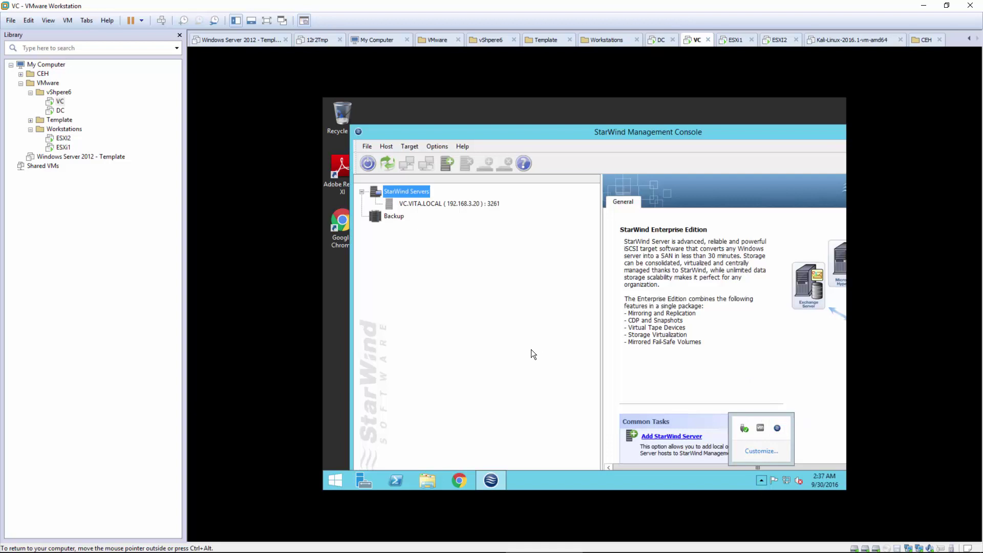
{"action": "left_click", "coordinate": [431, 205]}
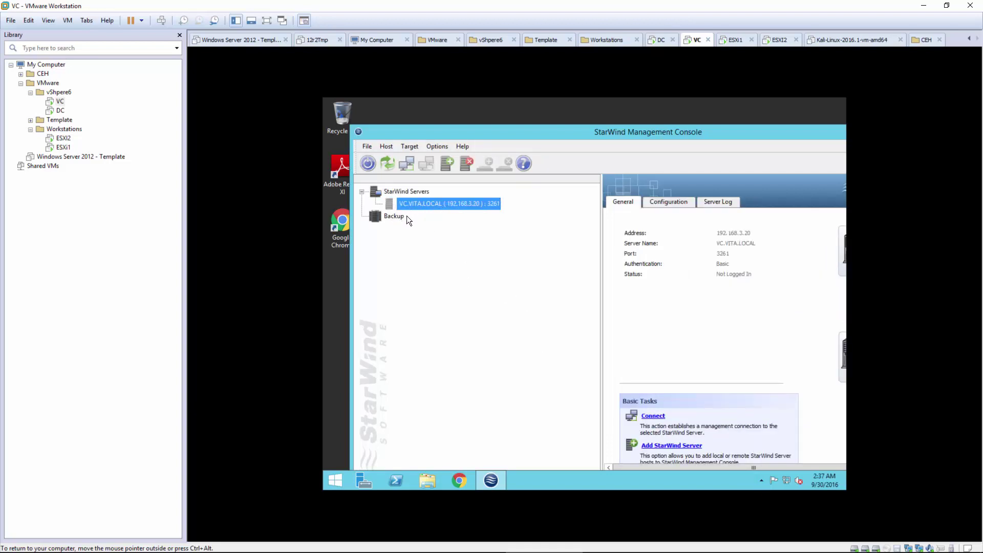
{"action": "left_click", "coordinate": [652, 416]}
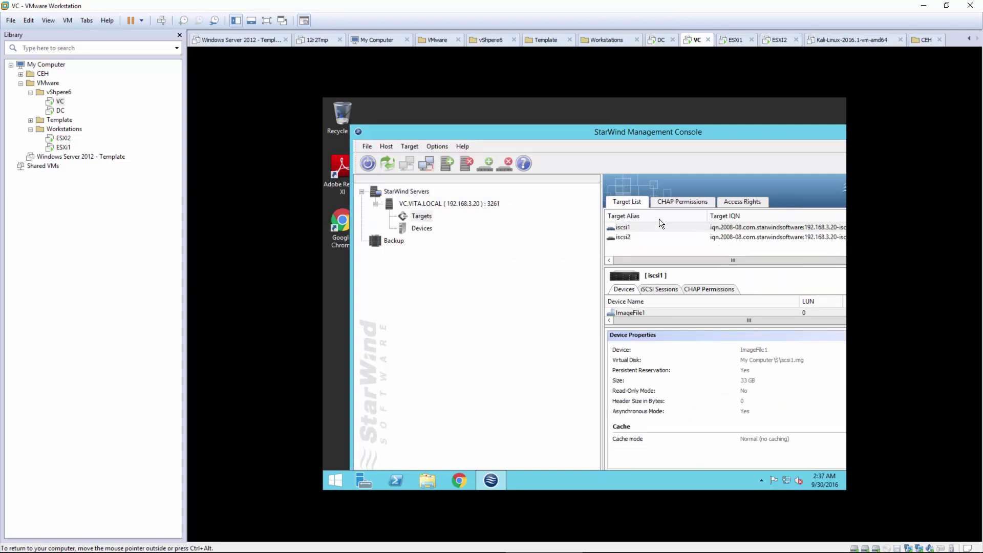
{"action": "left_click_drag", "start_coordinate": [689, 131], "coordinate": [638, 132]}
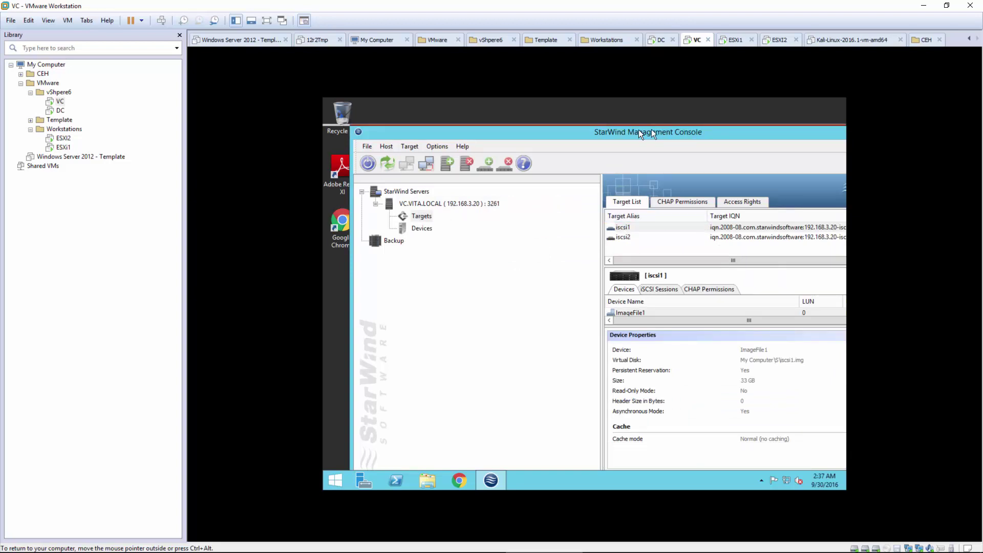
{"action": "left_click", "coordinate": [844, 133]}
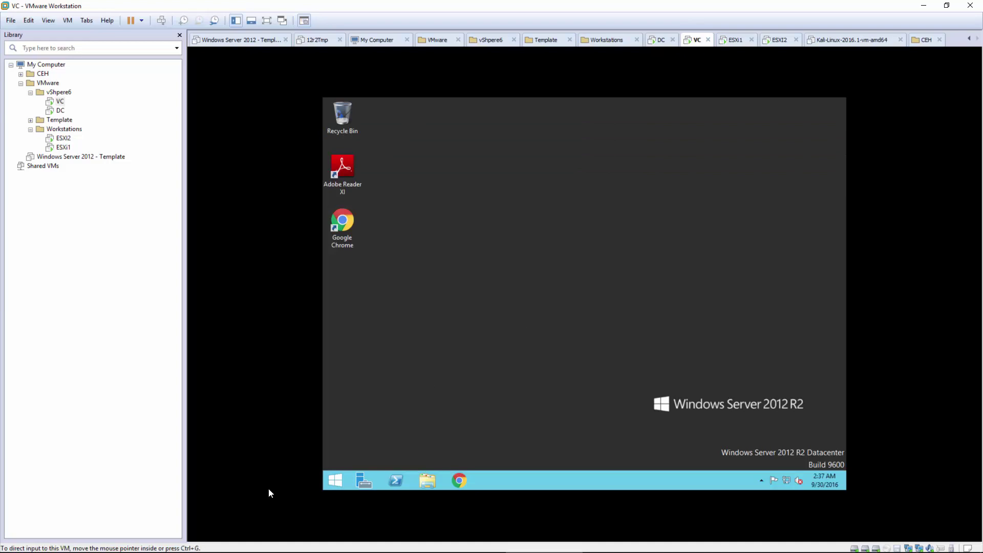
{"action": "left_click", "coordinate": [331, 479]}
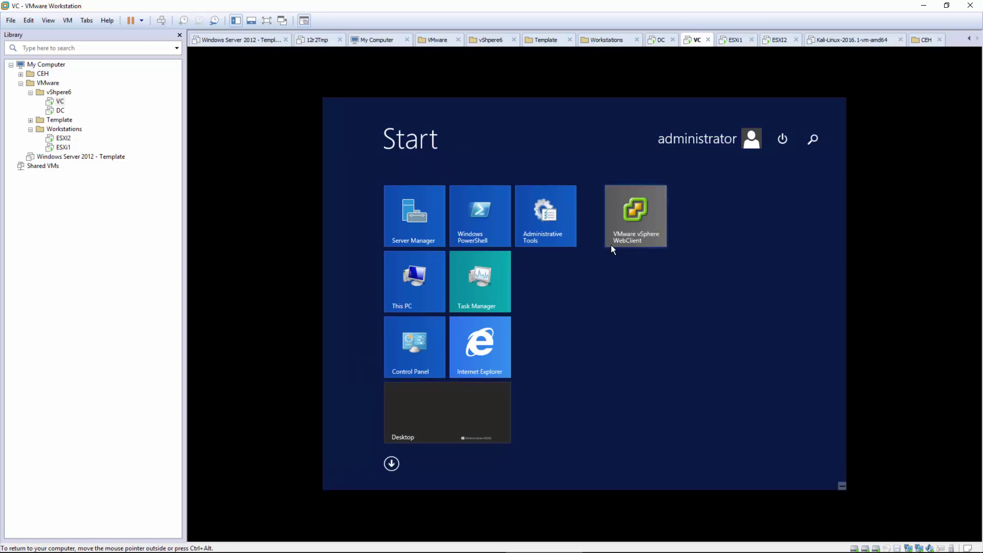
{"action": "left_click", "coordinate": [392, 463]}
{"action": "scroll", "coordinate": [438, 397], "scroll_direction": "down", "scroll_amount": 3}
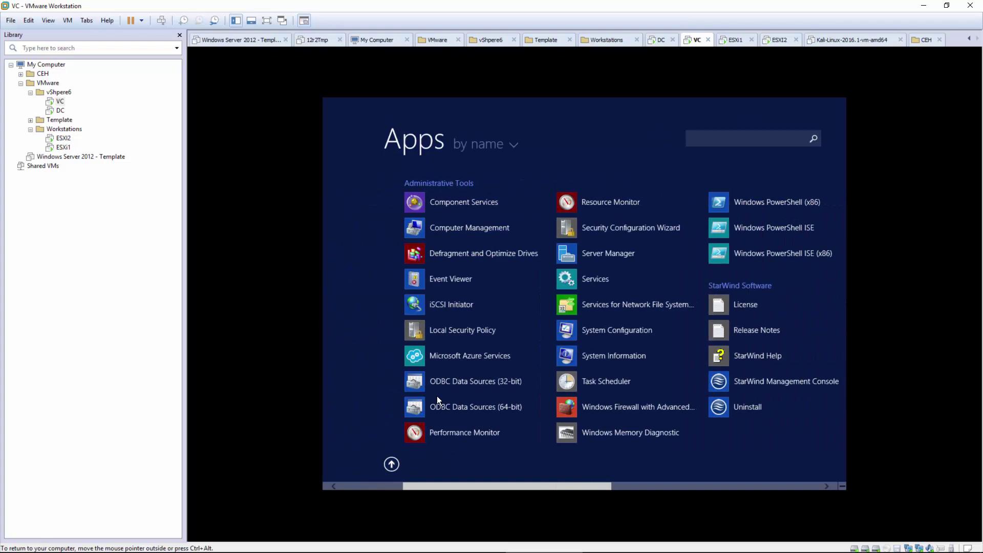
{"action": "scroll", "coordinate": [437, 395], "scroll_direction": "down", "scroll_amount": 3}
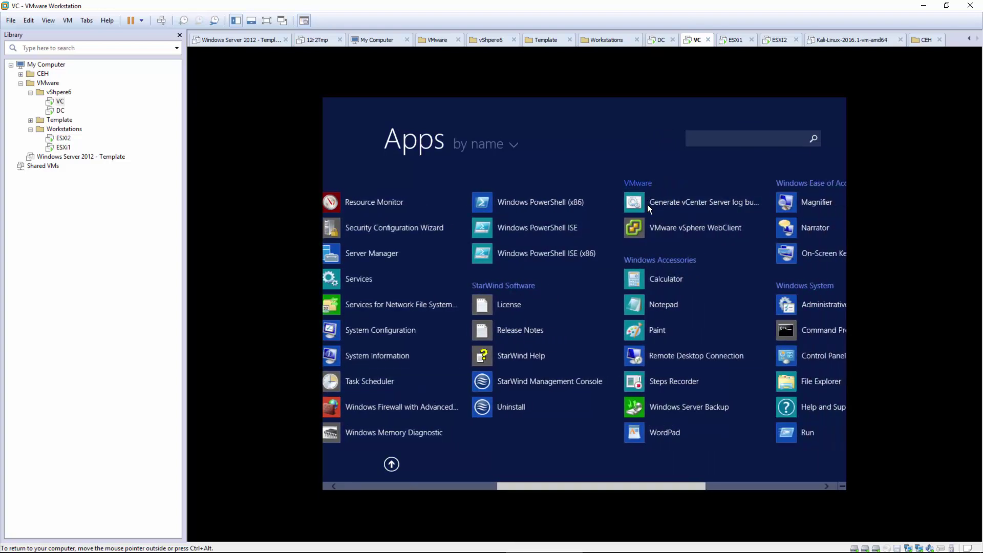
{"action": "left_click", "coordinate": [670, 222]}
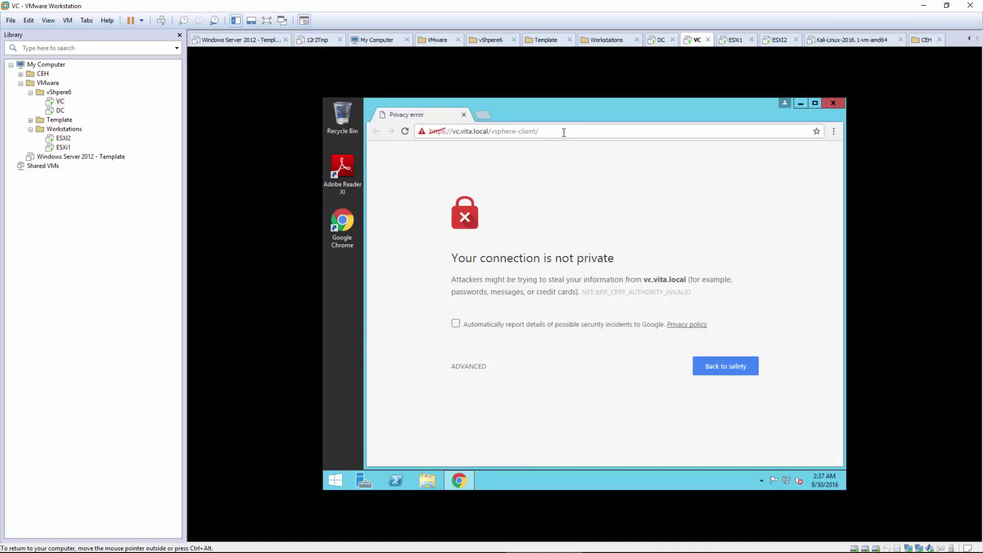
{"action": "left_click_drag", "start_coordinate": [538, 132], "coordinate": [414, 138]}
{"action": "key", "text": "ctrl+c"}
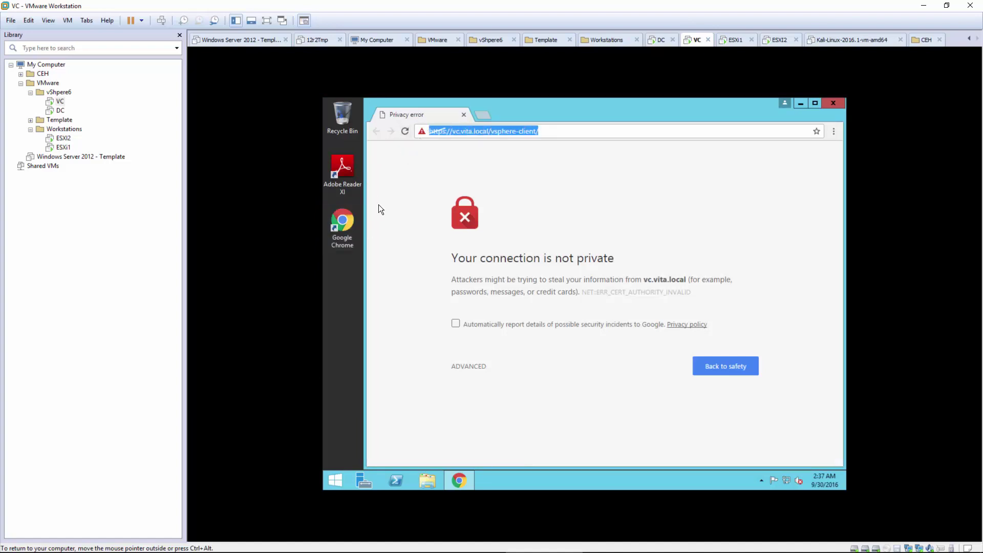
Step: Open Internet Explorer and load the pasted vsphere-client address
{"action": "left_click", "coordinate": [336, 478]}
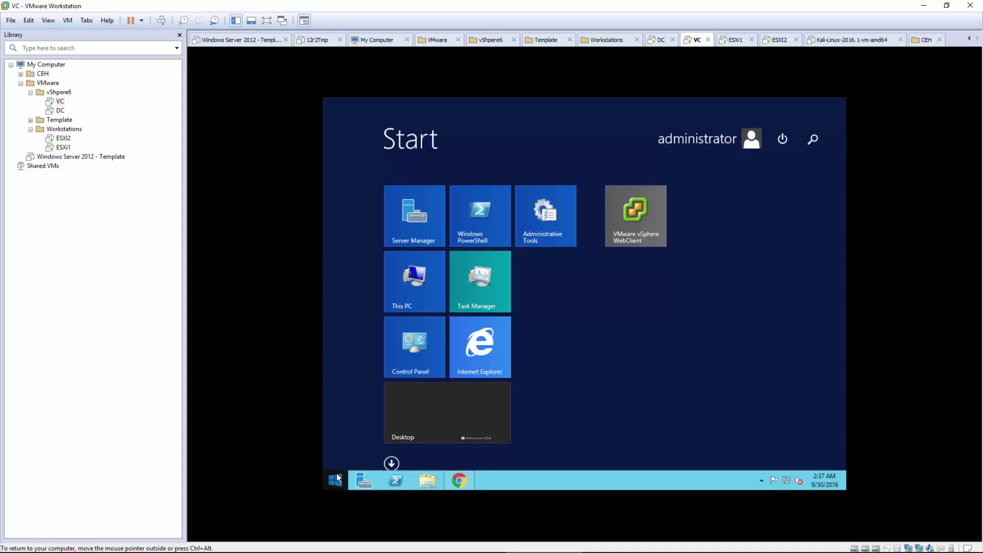
{"action": "left_click", "coordinate": [457, 361]}
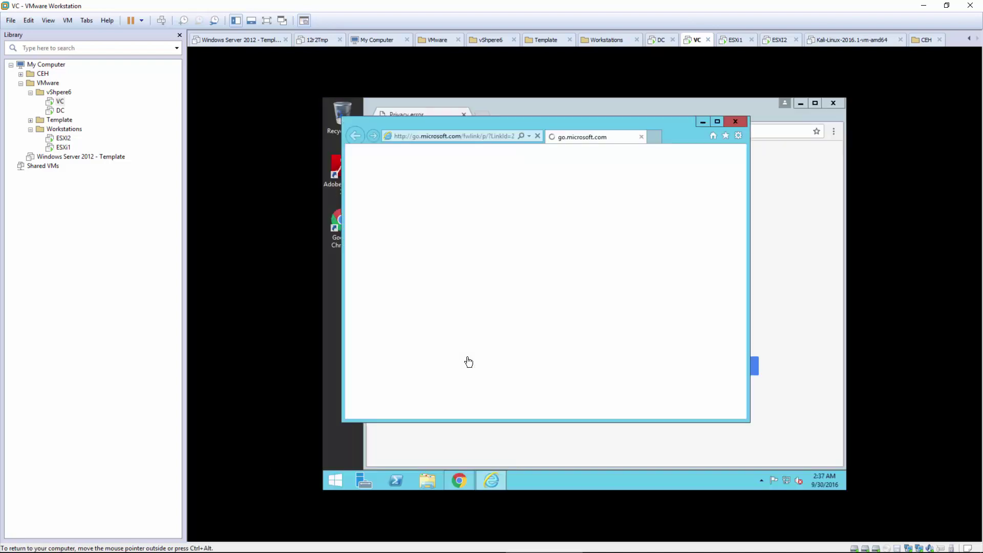
{"action": "left_click", "coordinate": [461, 136]}
{"action": "key", "text": "ctrl+v"}
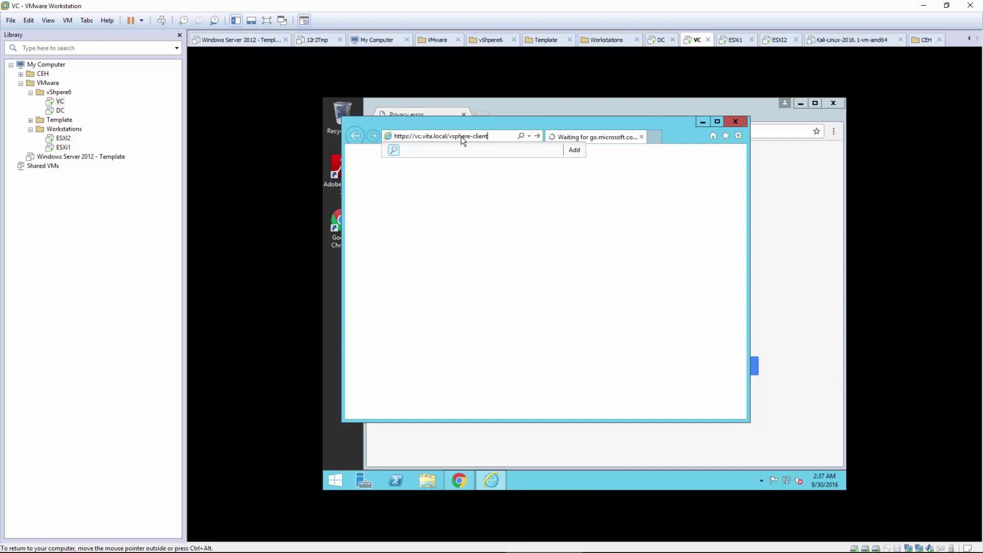
{"action": "key", "text": "Return"}
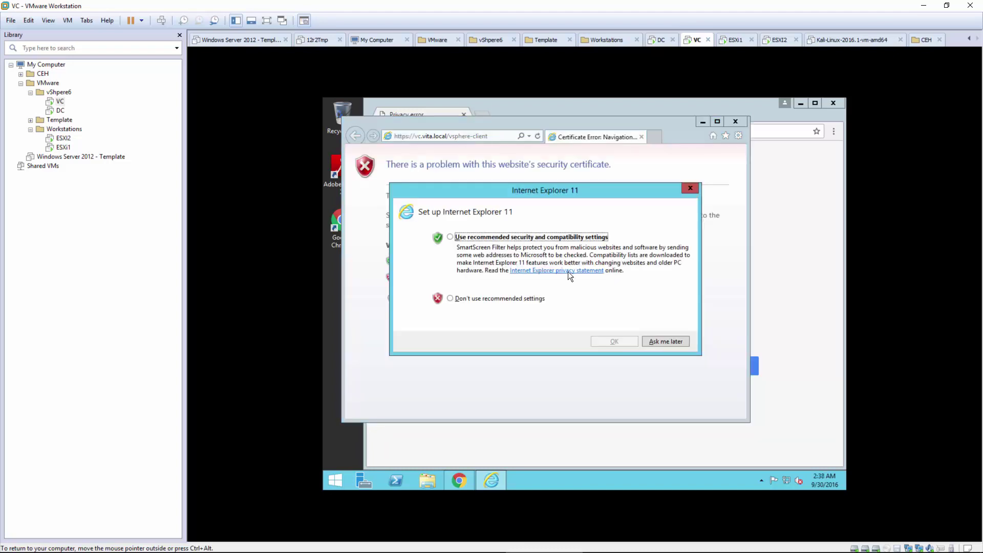
Step: Accept recommended IE settings, continue past the certificate warning, and allow the site to open an app
{"action": "left_click", "coordinate": [451, 236]}
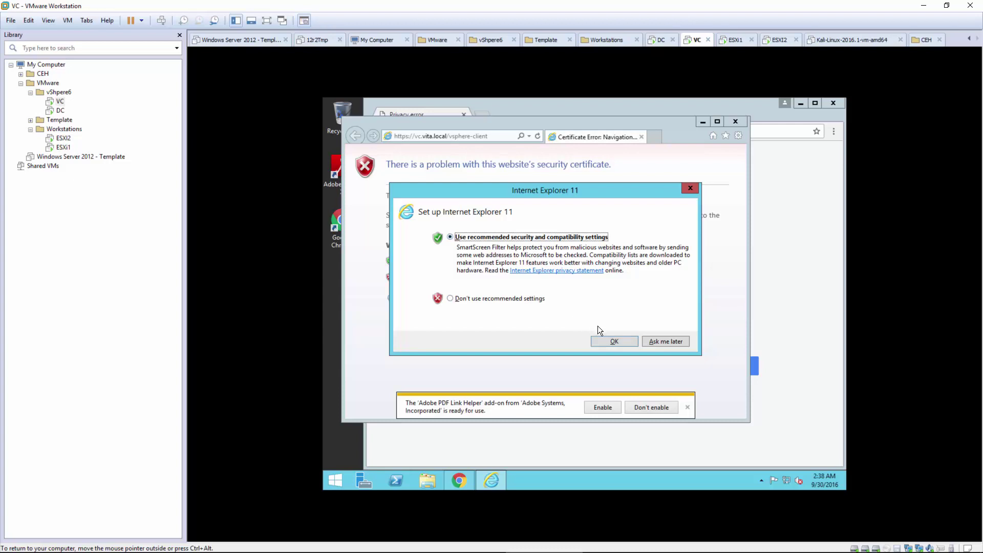
{"action": "left_click", "coordinate": [615, 339]}
{"action": "left_click", "coordinate": [687, 405]}
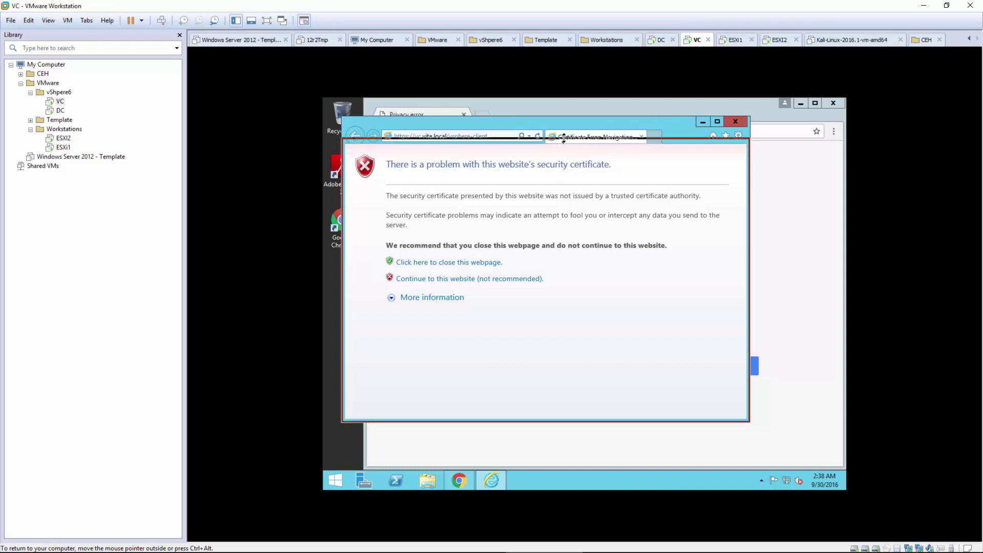
{"action": "left_click_drag", "start_coordinate": [564, 125], "coordinate": [611, 159]}
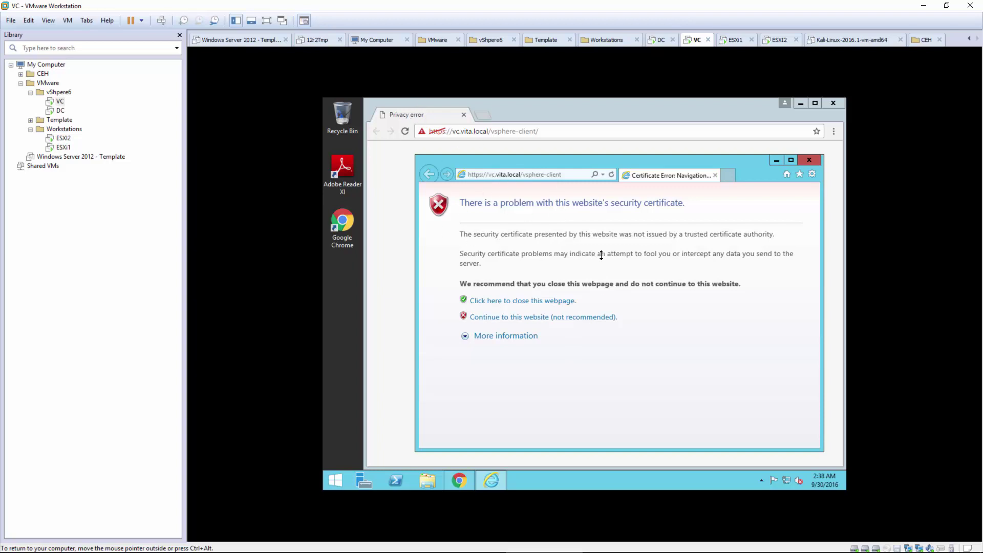
{"action": "left_click", "coordinate": [504, 317]}
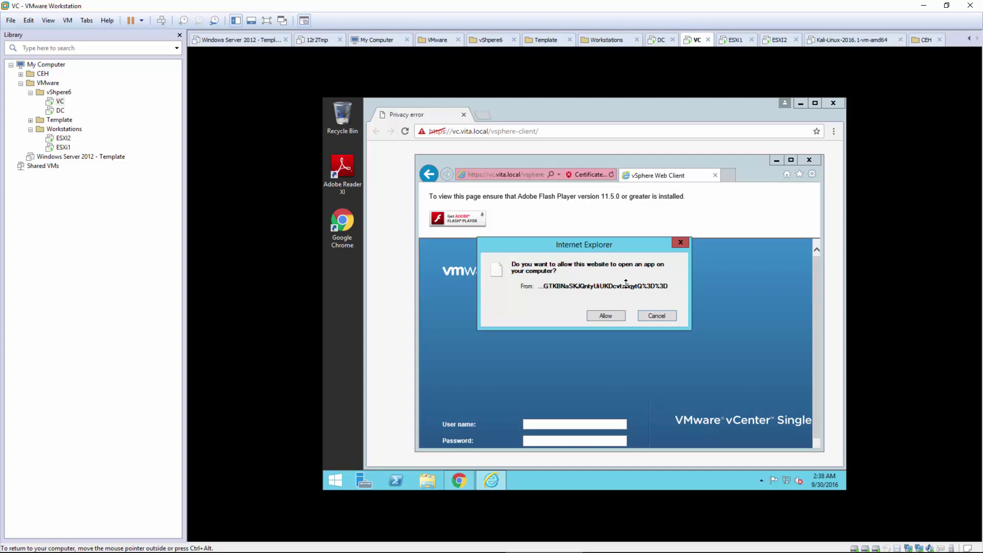
{"action": "left_click", "coordinate": [602, 316]}
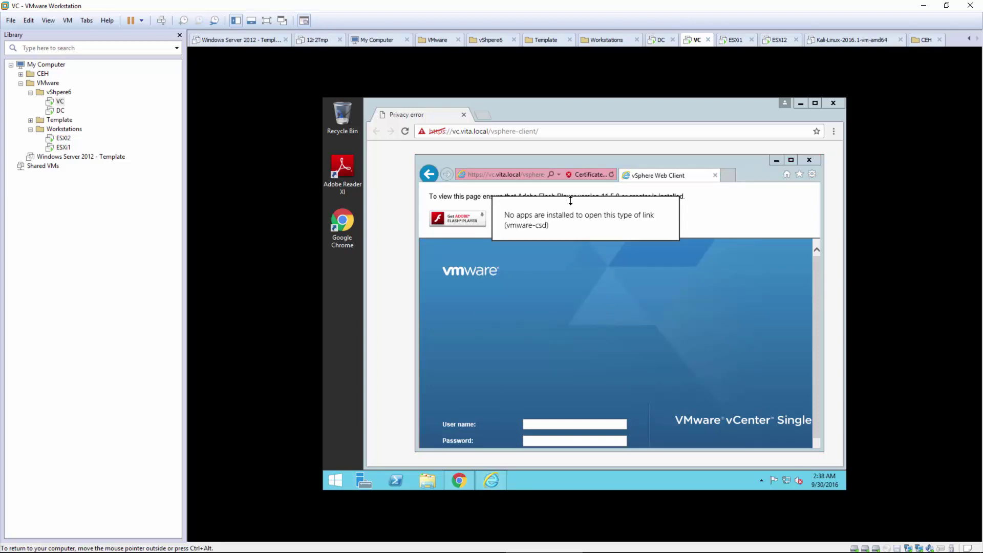
Step: Close Internet Explorer and proceed past Chrome's privacy warning to vc.vita.local, maximizing the window
{"action": "left_click", "coordinate": [778, 226]}
{"action": "left_click", "coordinate": [807, 160]}
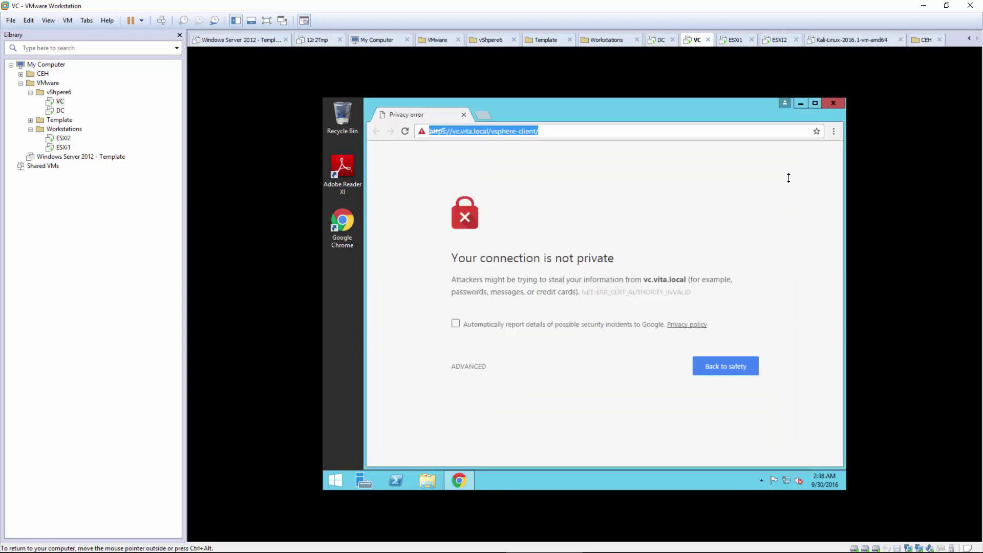
{"action": "left_click", "coordinate": [604, 210]}
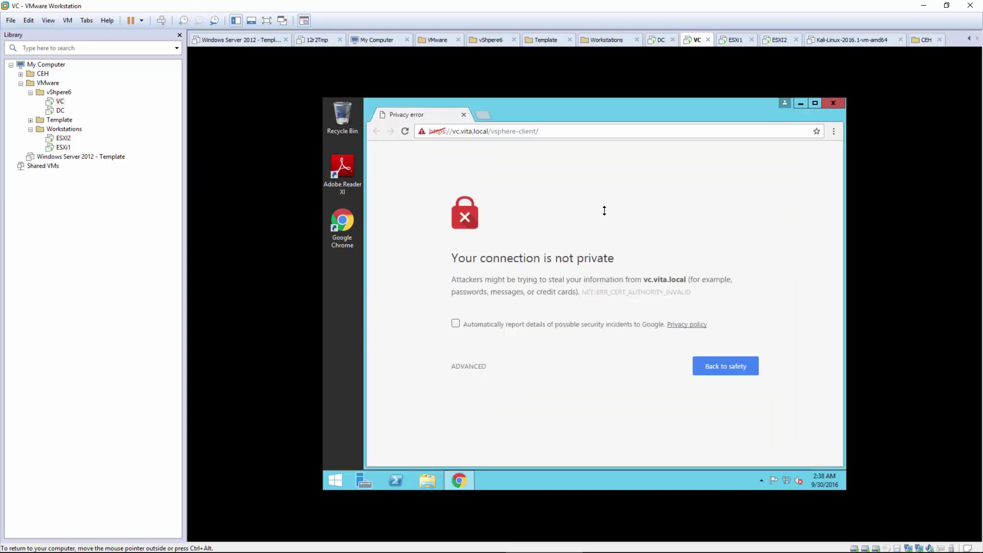
{"action": "left_click", "coordinate": [470, 365]}
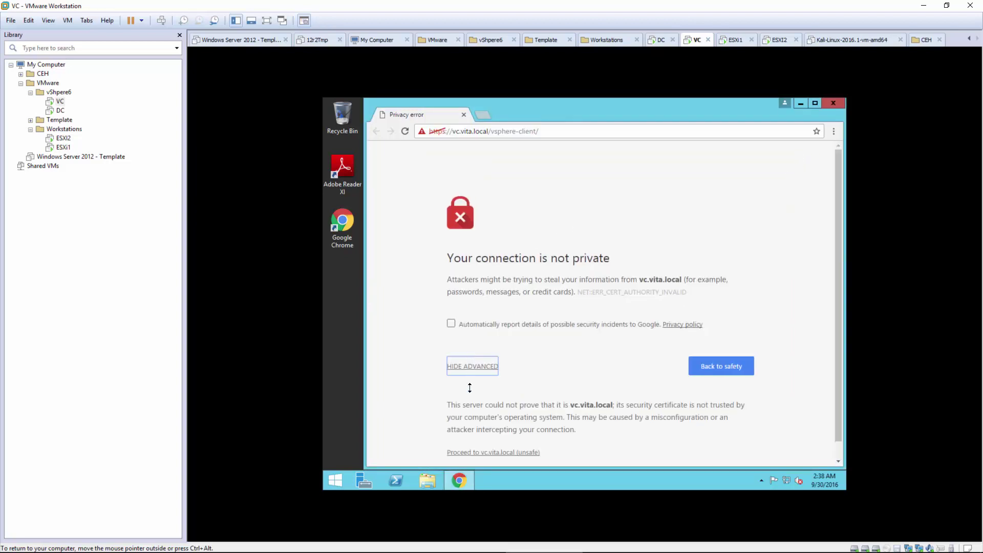
{"action": "left_click", "coordinate": [466, 451]}
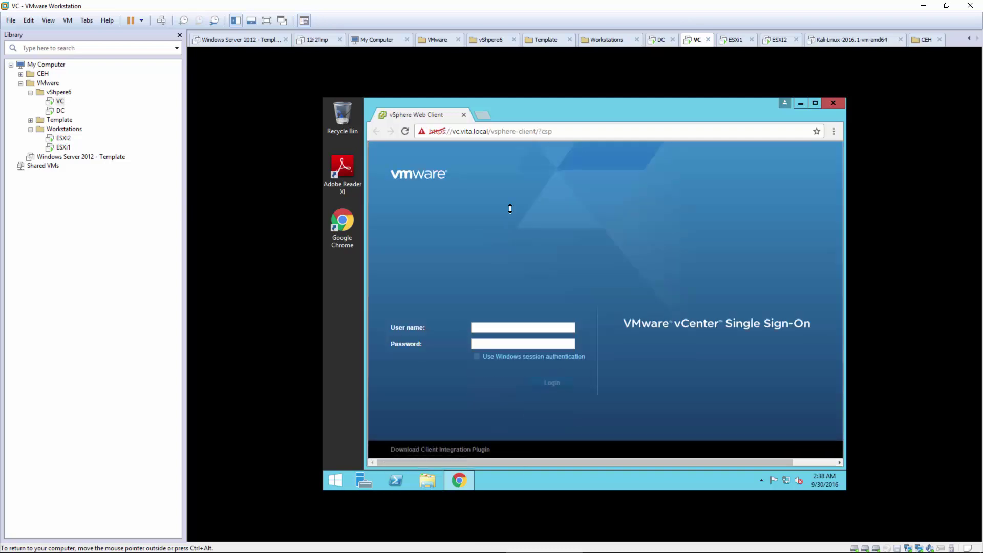
{"action": "left_click", "coordinate": [810, 102]}
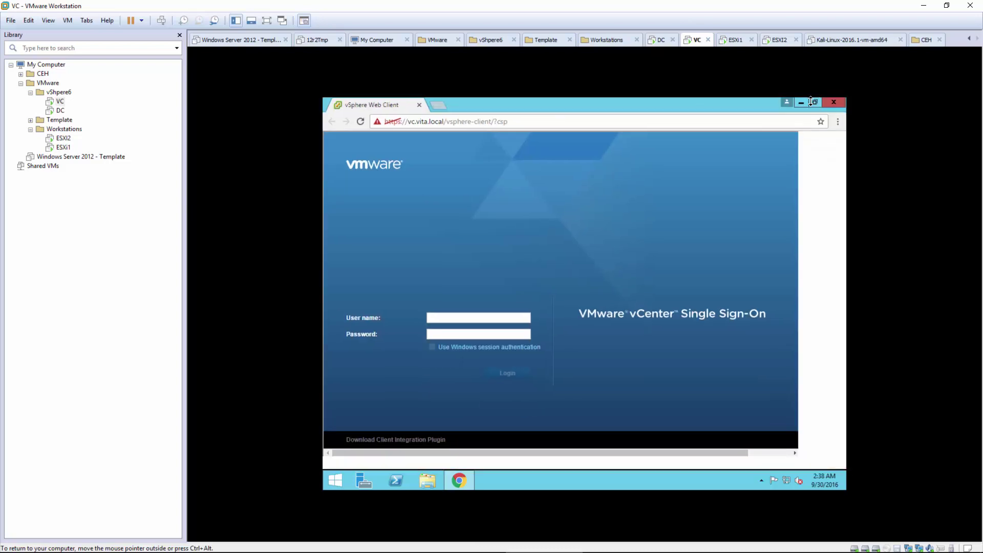
Step: Sign in to vCenter with the pasted user name and the account password
{"action": "left_click", "coordinate": [434, 322]}
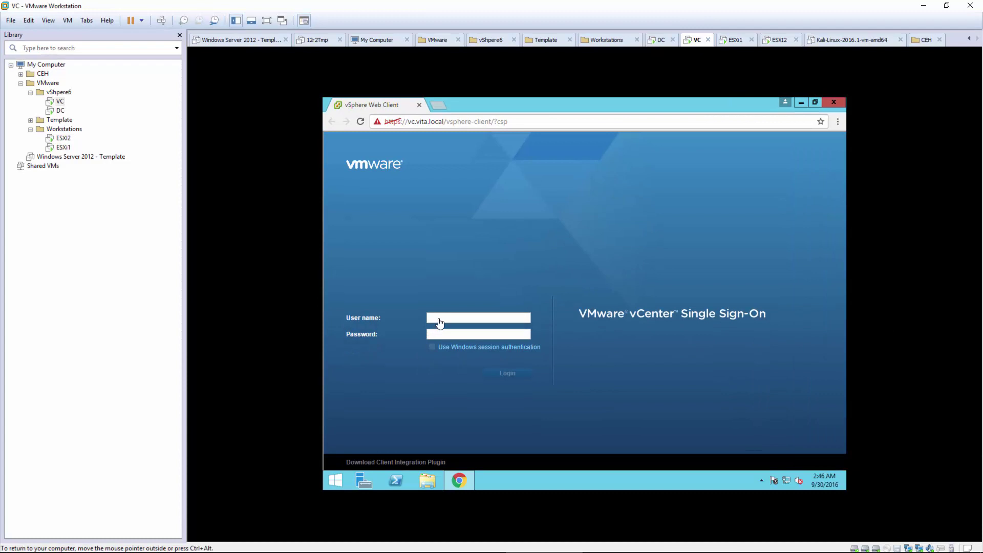
{"action": "key", "text": "ctrl+v"}
{"action": "left_click", "coordinate": [451, 336]}
{"action": "type", "text": "********"}
{"action": "key", "text": "Return"}
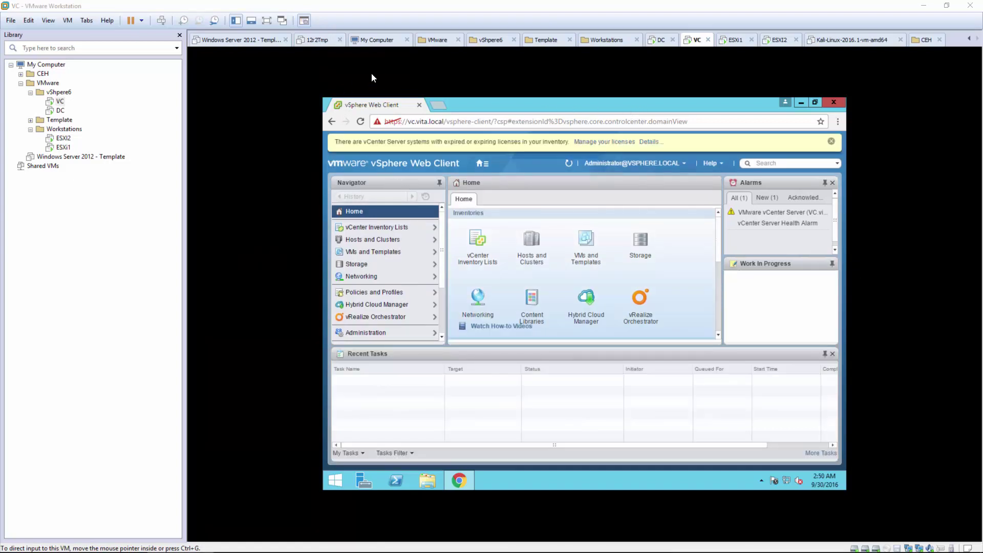
Step: Switch the vCenter machine to full screen and open the Hosts and Clusters inventory
{"action": "left_click", "coordinate": [266, 22]}
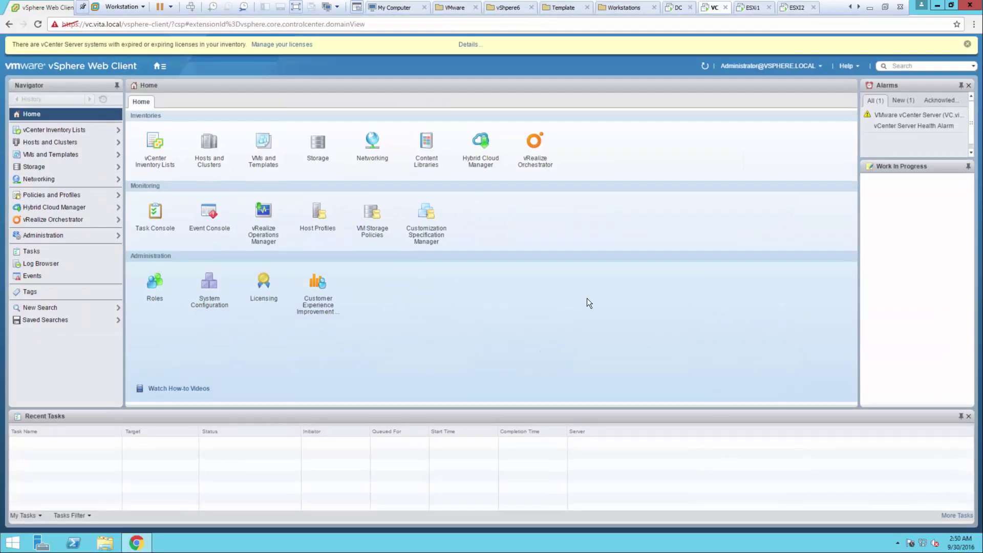
{"action": "left_click", "coordinate": [207, 148]}
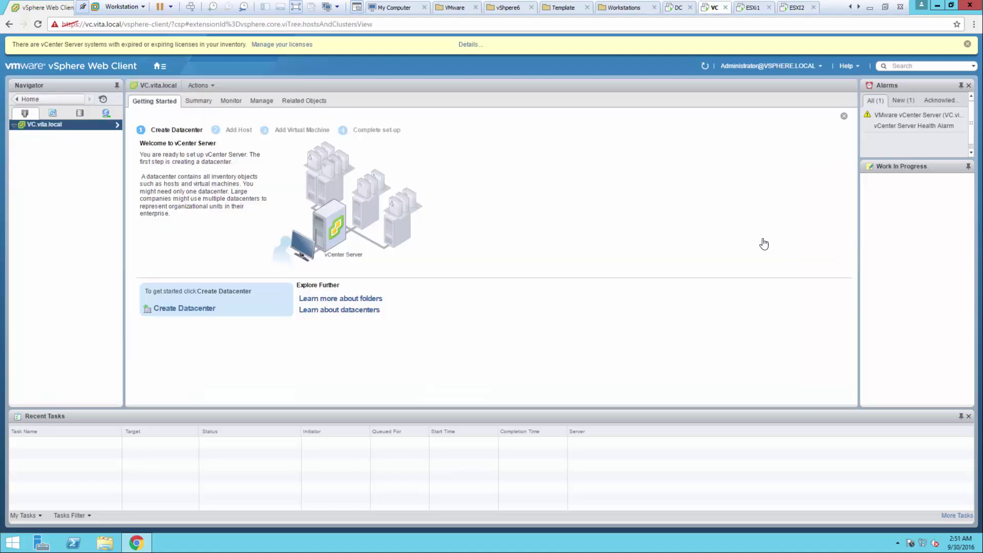
{"action": "right_click", "coordinate": [32, 124]}
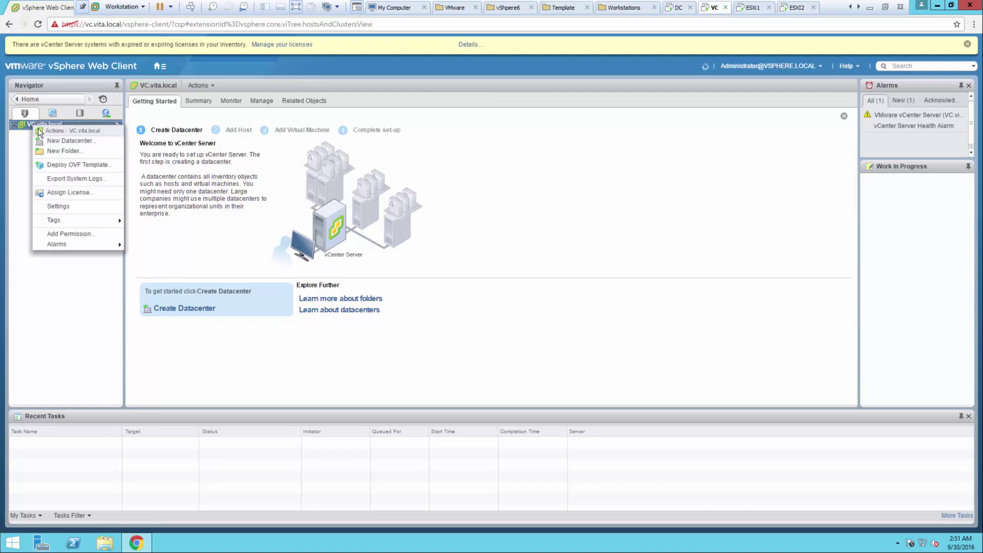
{"action": "key", "text": "Escape"}
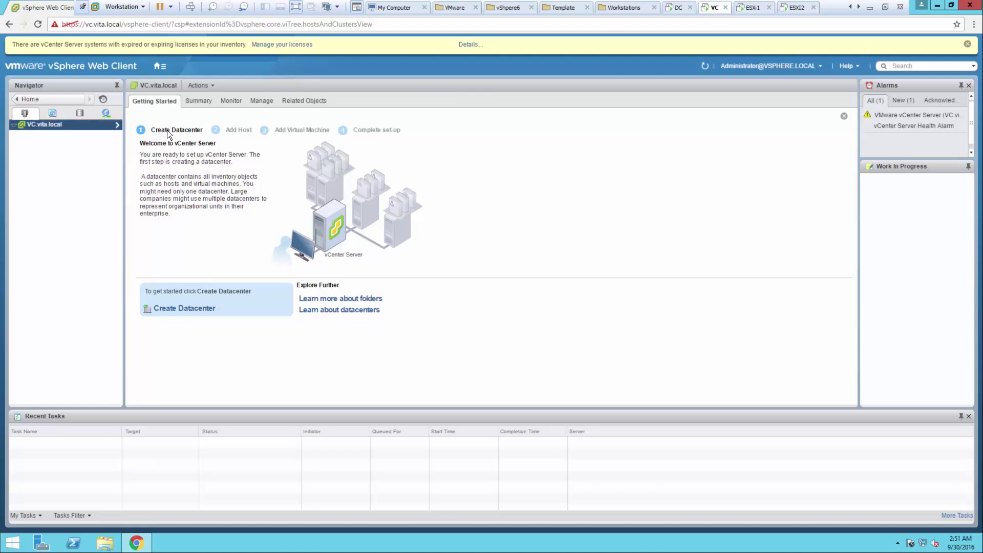
Step: Create a datacenter named Training and select it in the Navigator
{"action": "left_click", "coordinate": [189, 308]}
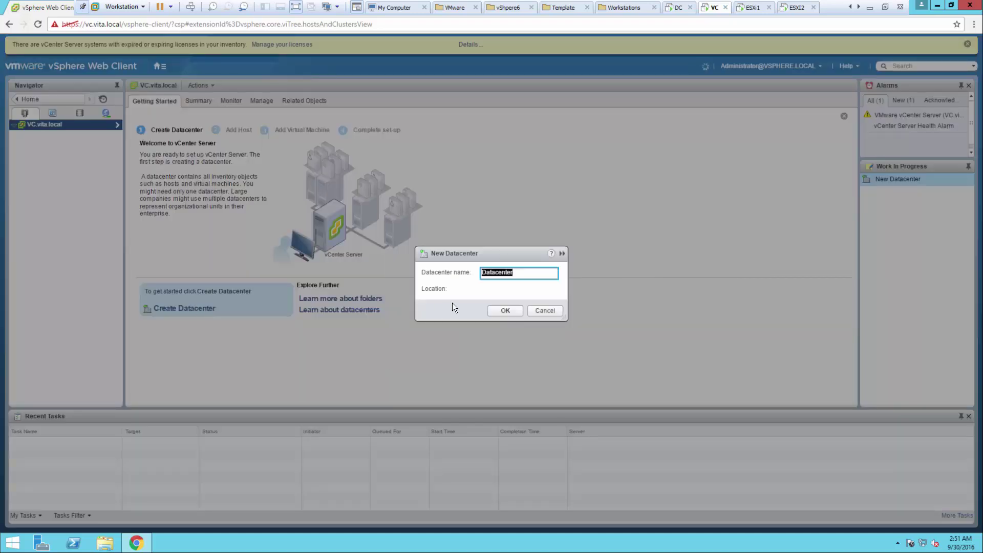
{"action": "type", "text": "Training"}
{"action": "left_click", "coordinate": [501, 309]}
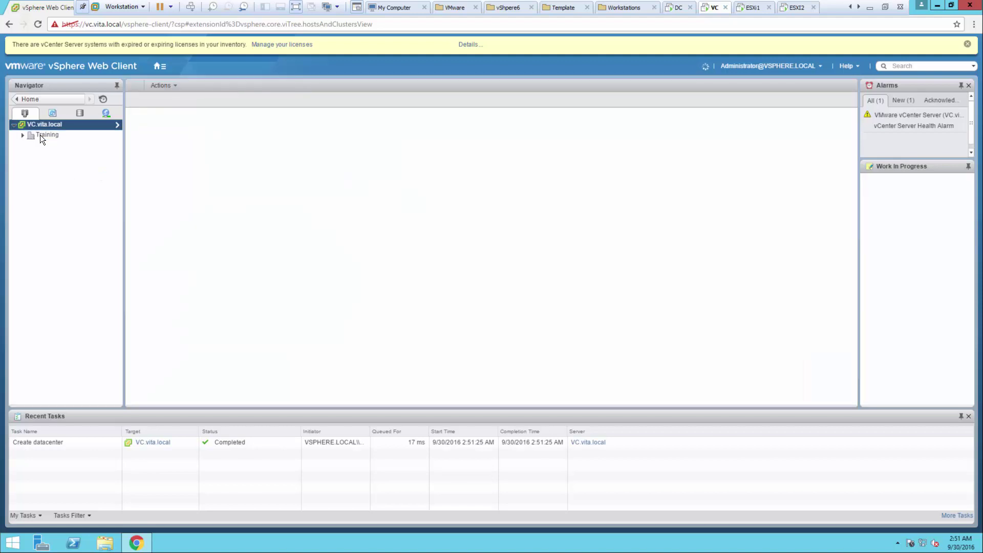
{"action": "left_click", "coordinate": [40, 135]}
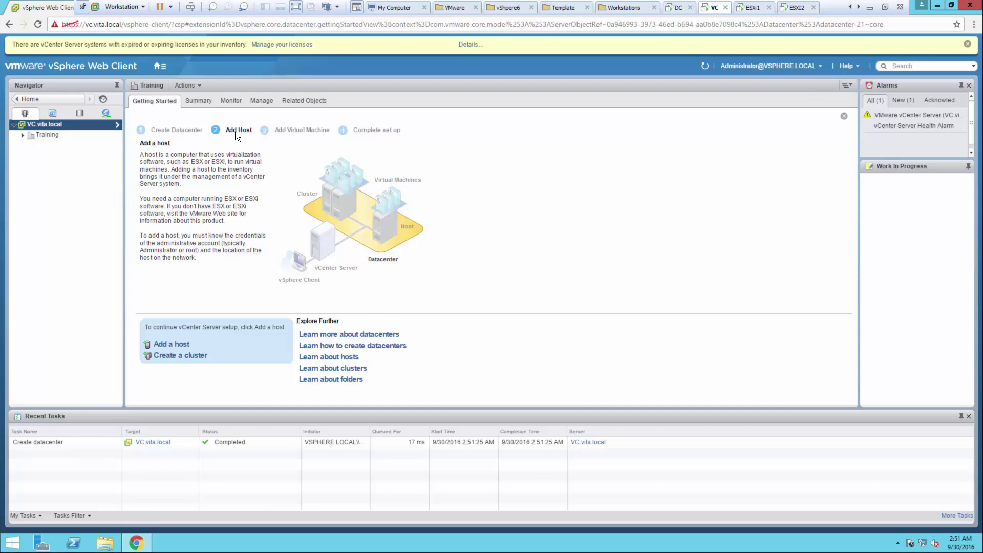
Step: Submit host esxi1.vita.local with user root and its password, then switch to the ESXi1 console
{"action": "left_click", "coordinate": [166, 348]}
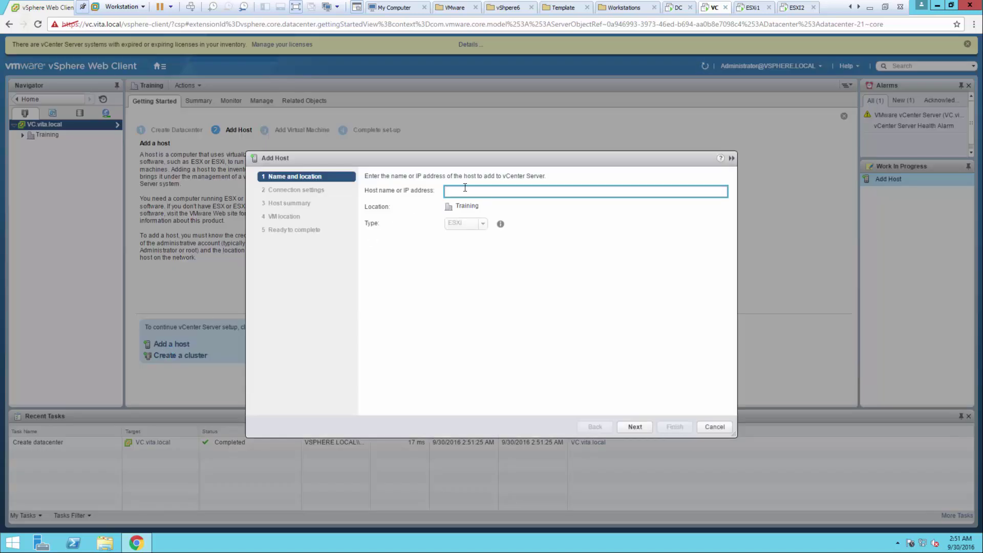
{"action": "type", "text": "esxi1.vita.local"}
{"action": "left_click", "coordinate": [642, 423]}
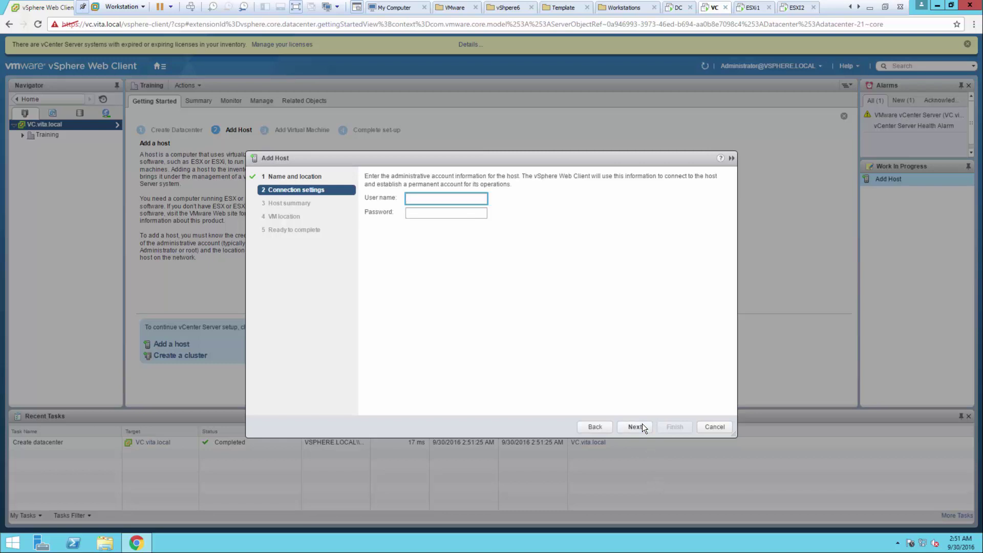
{"action": "type", "text": "root"}
{"action": "key", "text": "Tab"}
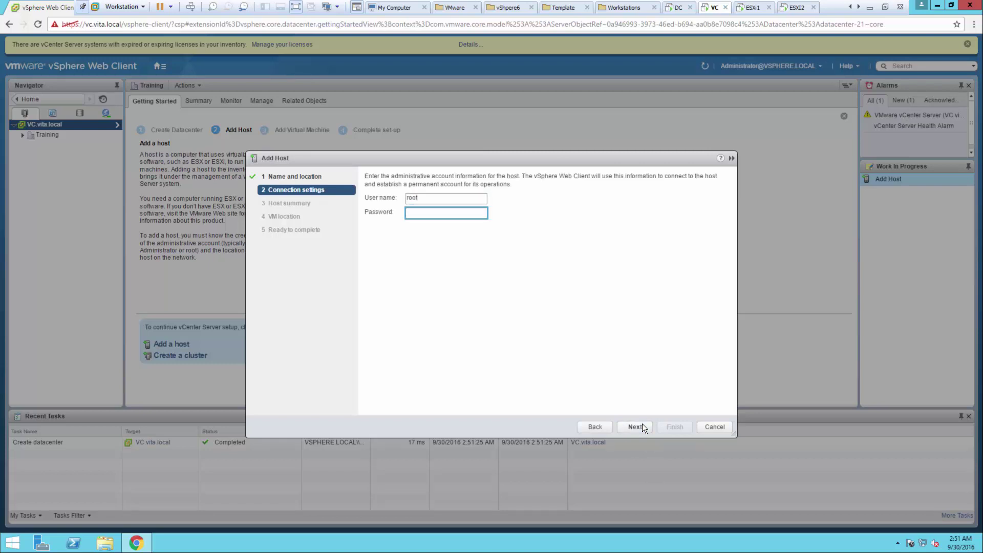
{"action": "type", "text": "****"}
{"action": "left_click", "coordinate": [635, 427]}
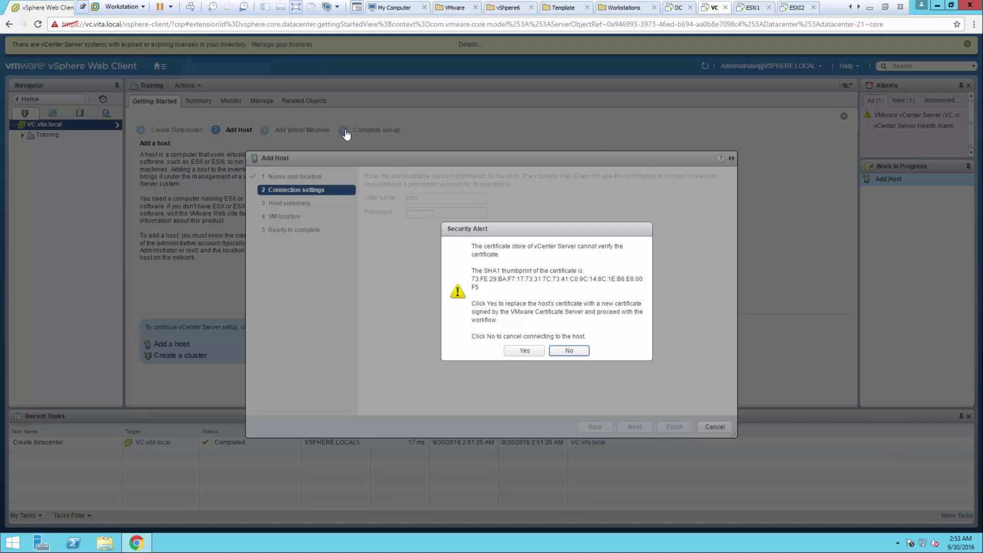
{"action": "left_click", "coordinate": [754, 11]}
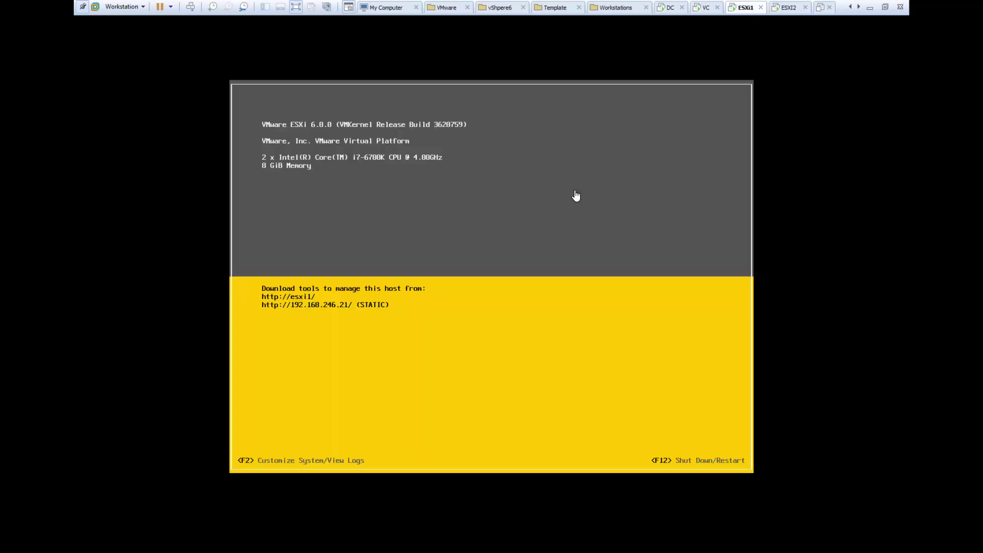
Step: Log in to esxi1's customization screen as root, view its SSL thumbprint, then return to VC
{"action": "key", "text": "F2"}
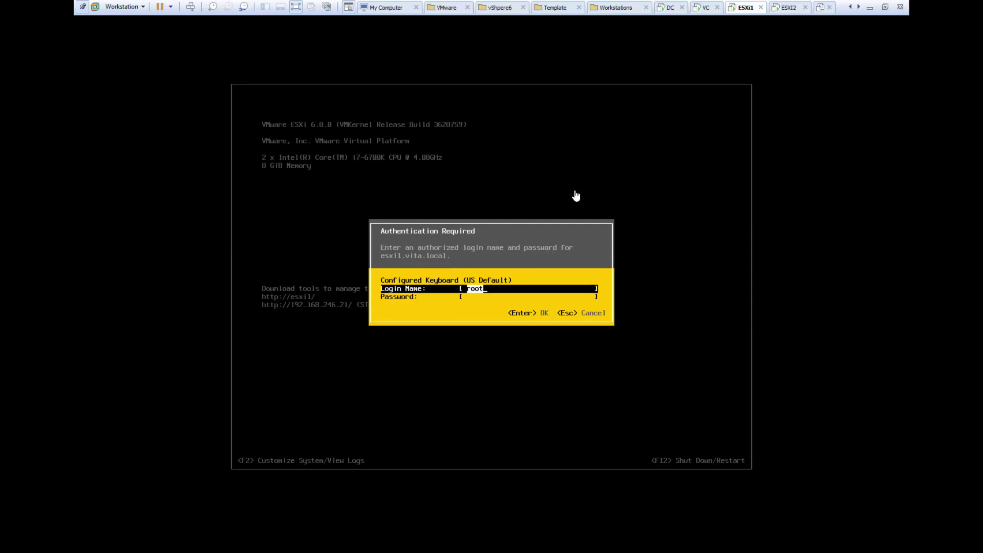
{"action": "key", "text": "Tab"}
{"action": "type", "text": "*******"}
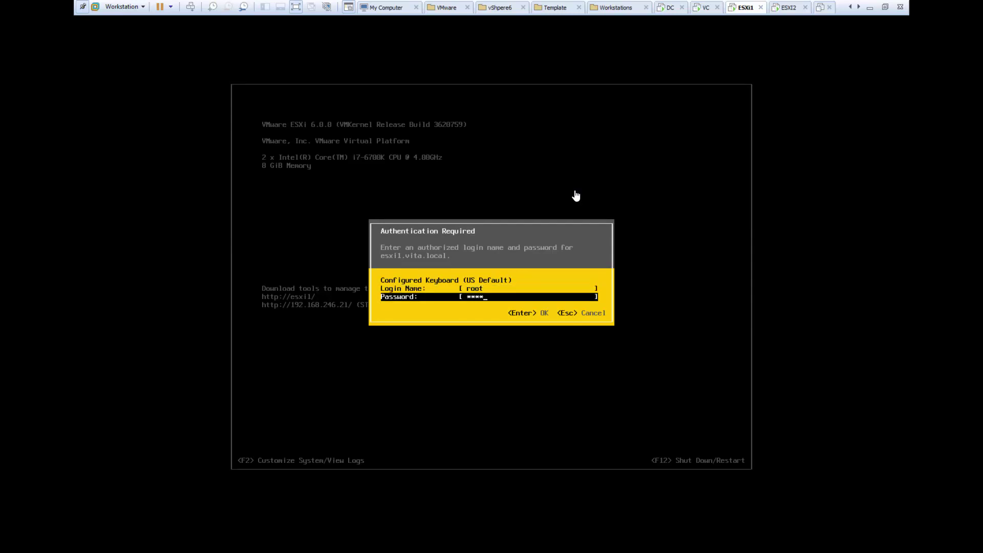
{"action": "type", "text": "***"}
{"action": "key", "text": "Return"}
{"action": "key", "text": "Return"}
{"action": "type", "text": "***********"}
{"action": "key", "text": "Return"}
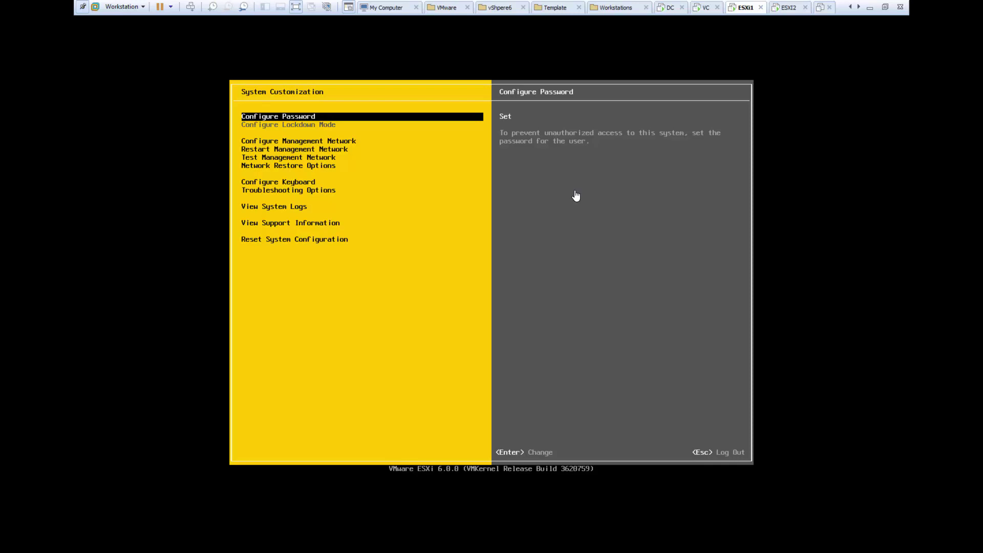
{"action": "key", "text": "Down"}
{"action": "key", "text": "Down"}
{"action": "key", "text": "Down"}
{"action": "key", "text": "Down"}
{"action": "key", "text": "Down"}
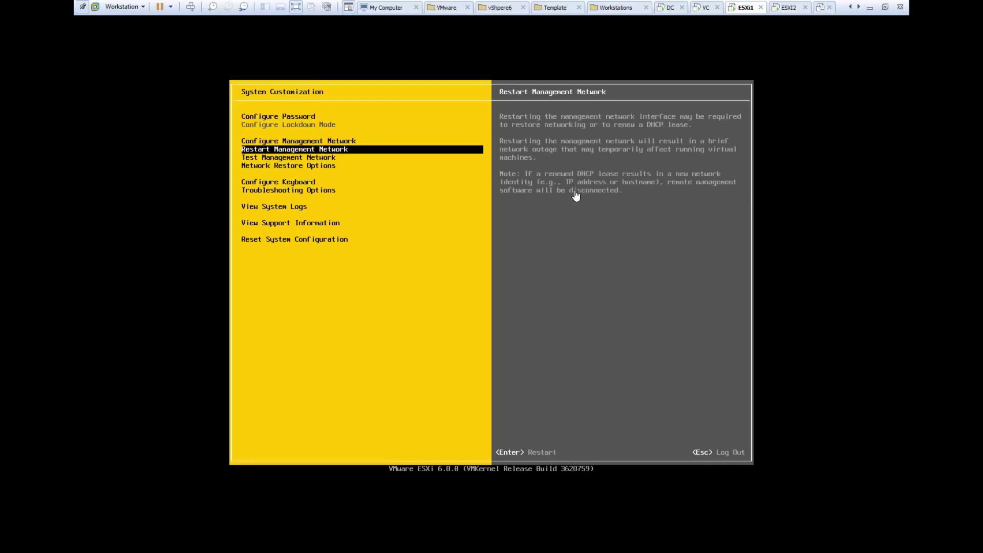
{"action": "key", "text": "Down"}
{"action": "key", "text": "Down"}
{"action": "key", "text": "Down"}
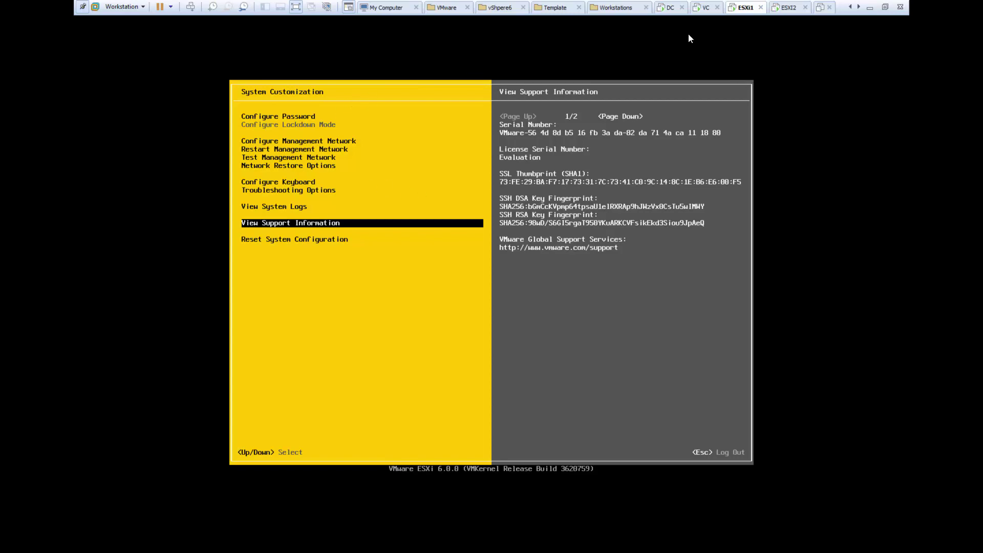
{"action": "left_click", "coordinate": [706, 10]}
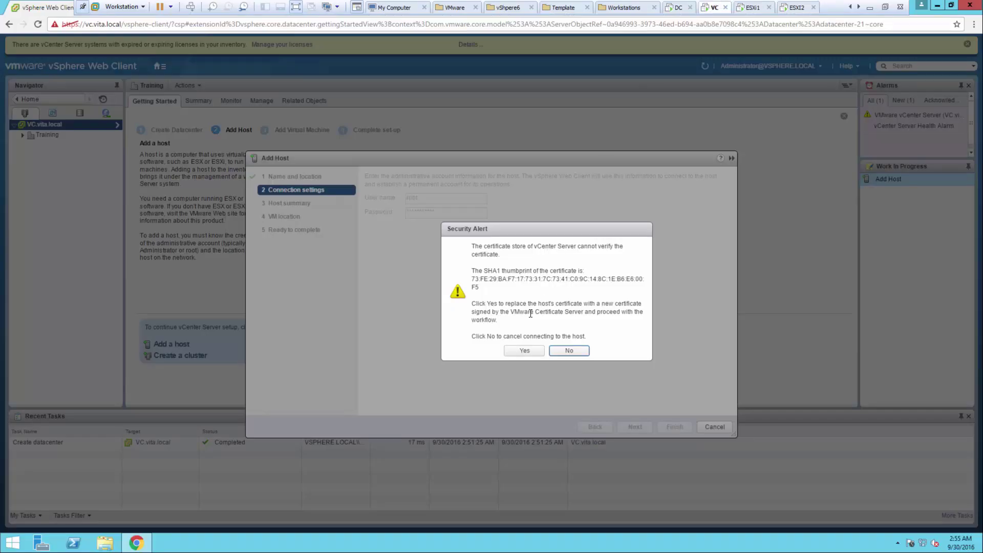
Step: Trust esxi1's certificate, keep Evaluation License, lockdown disabled and Training location, finish, then expand Training
{"action": "left_click", "coordinate": [518, 350]}
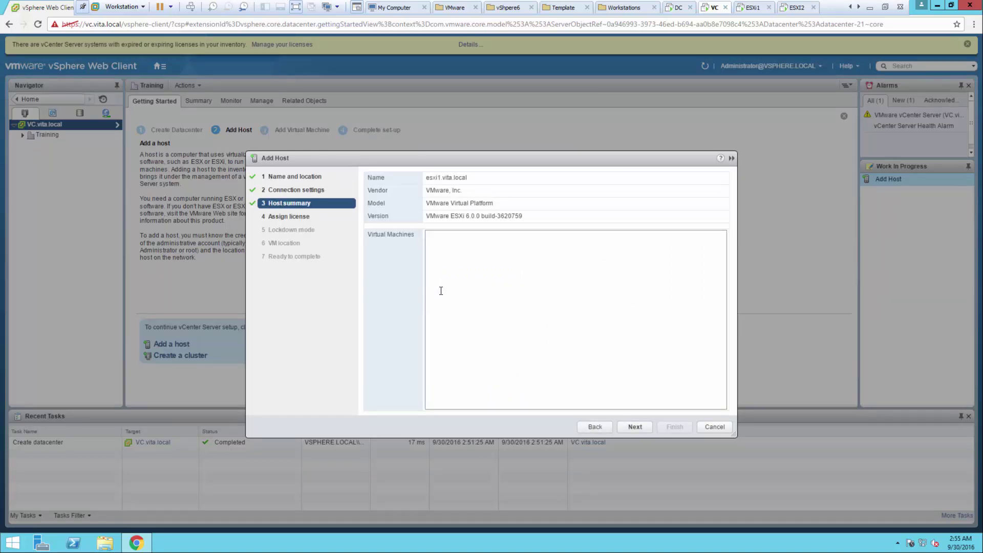
{"action": "left_click", "coordinate": [631, 423]}
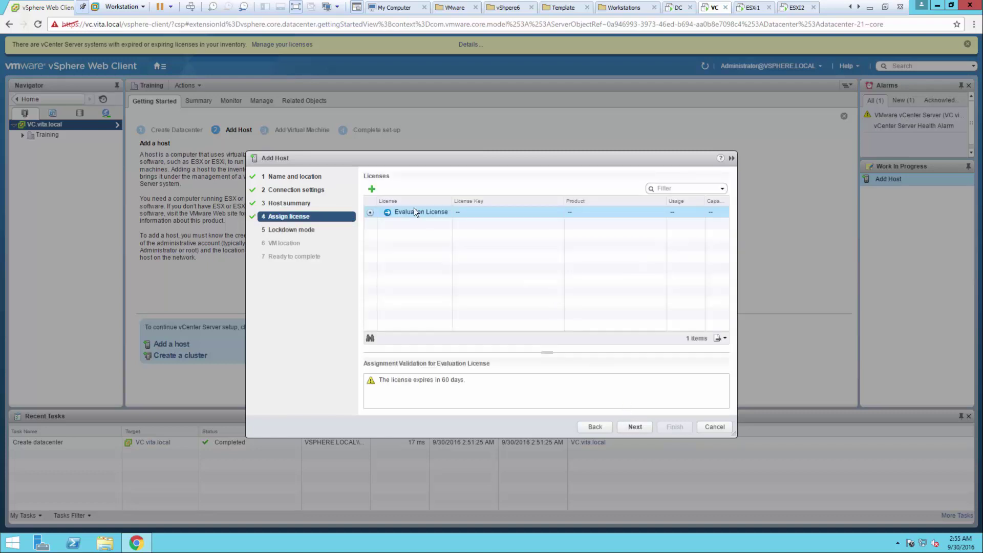
{"action": "left_click", "coordinate": [632, 425]}
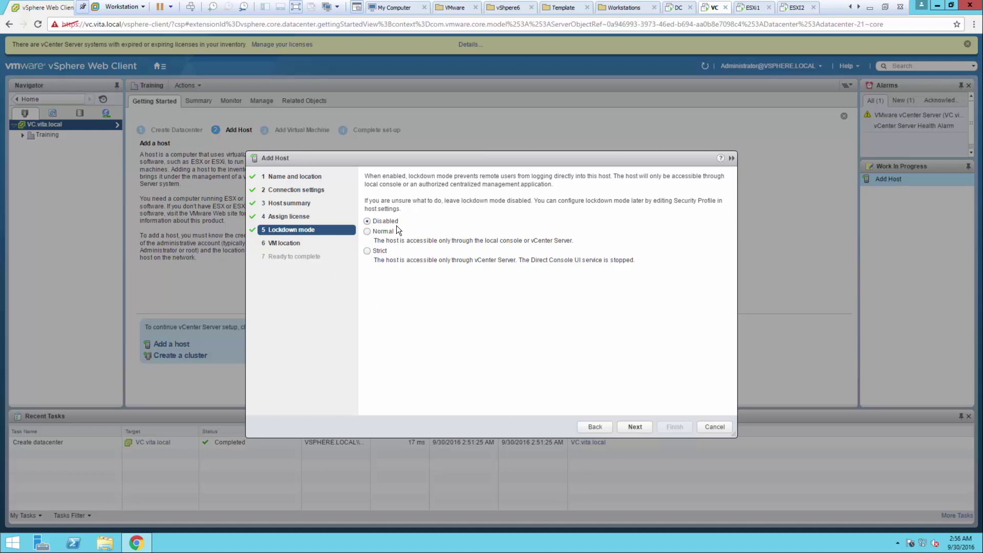
{"action": "left_click", "coordinate": [633, 427]}
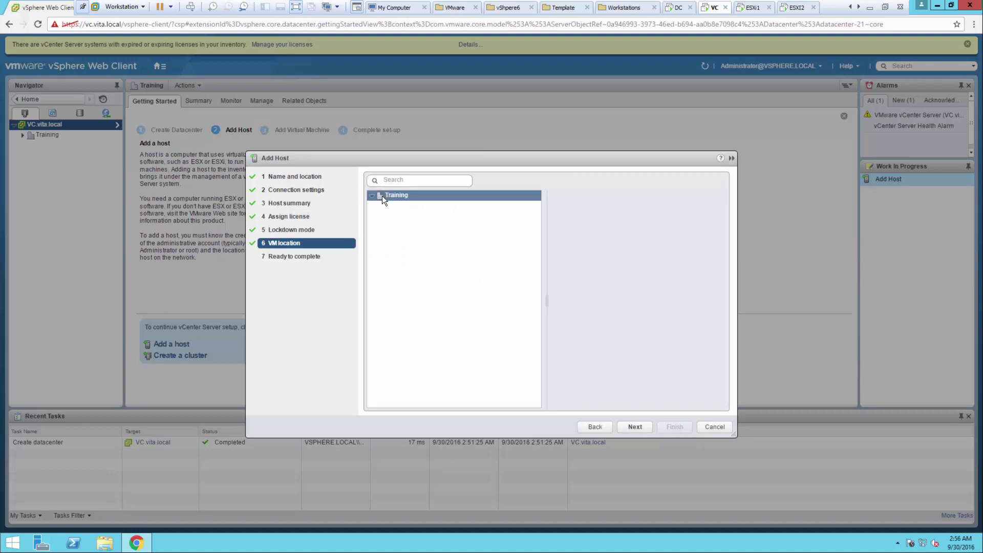
{"action": "left_click", "coordinate": [629, 427]}
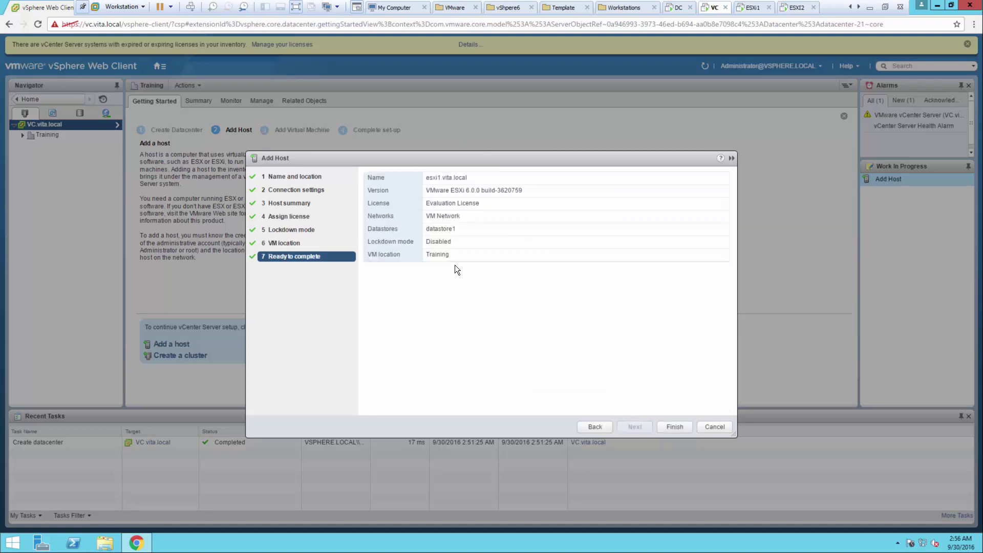
{"action": "left_click", "coordinate": [678, 428]}
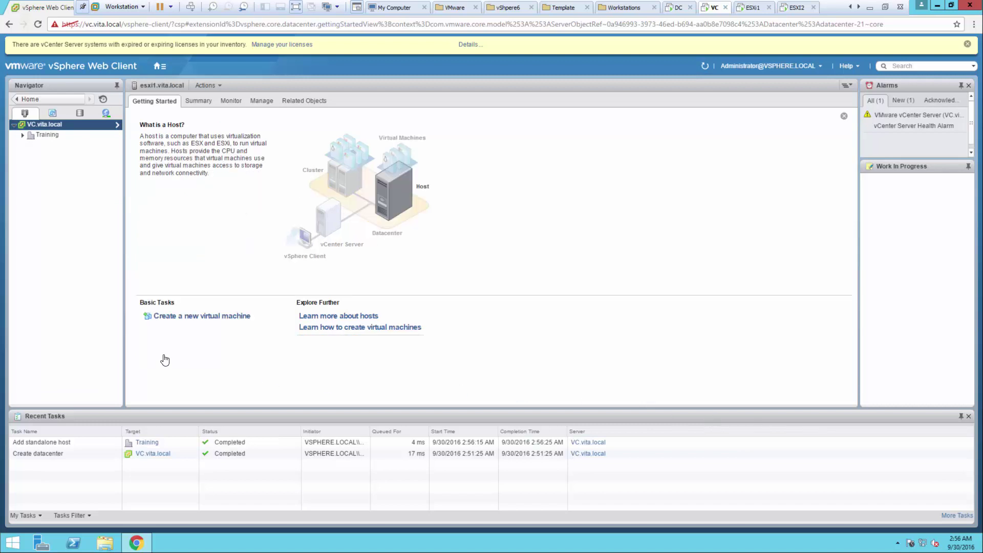
{"action": "left_click", "coordinate": [49, 125]}
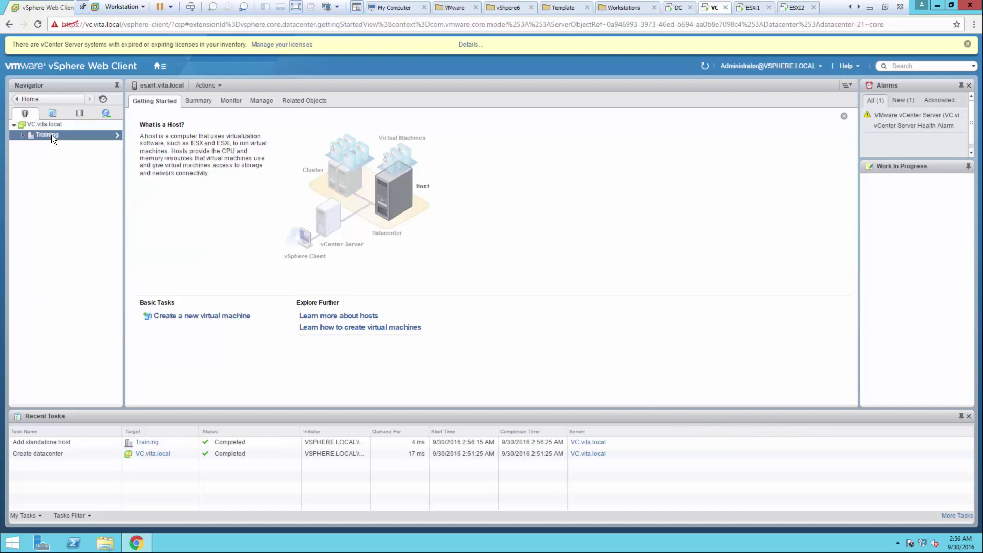
{"action": "left_click", "coordinate": [49, 137]}
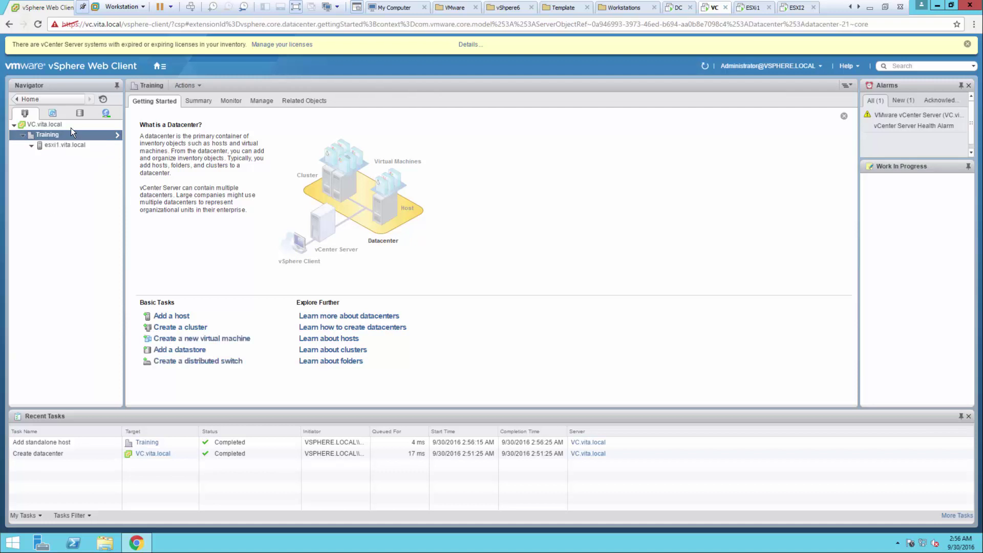
Step: Add host esxi2.vita.local to Training with user root and its password
{"action": "left_click", "coordinate": [167, 317]}
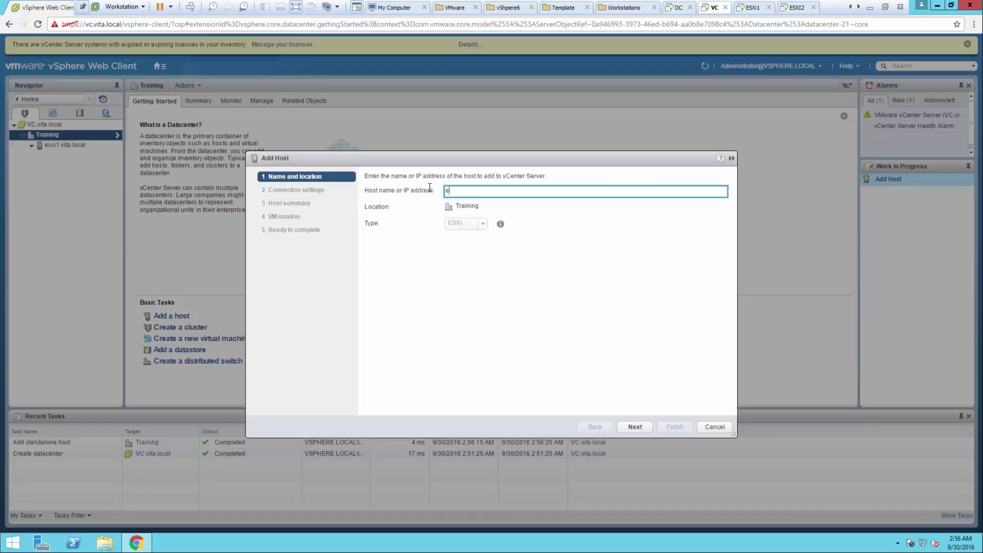
{"action": "type", "text": "esxi2.vita.local"}
{"action": "left_click", "coordinate": [638, 426]}
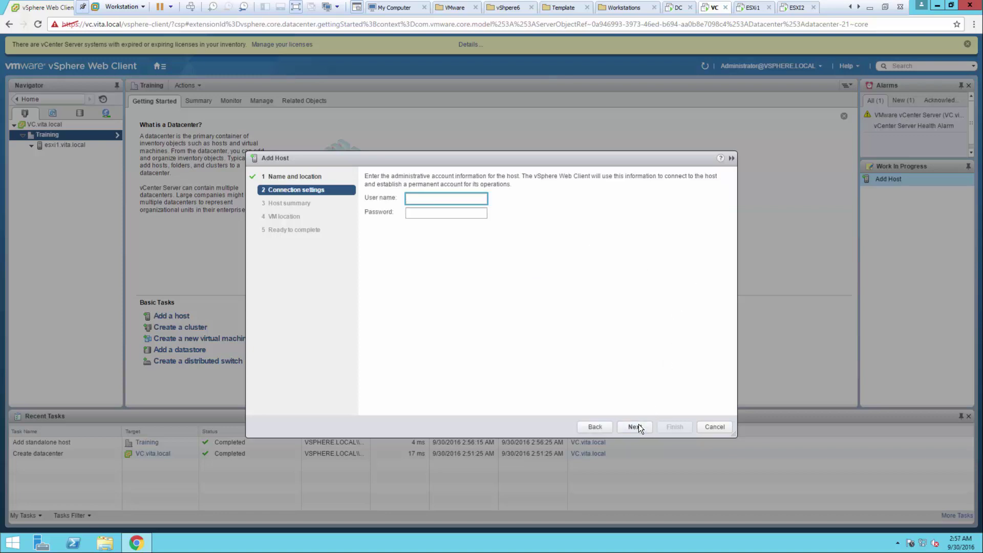
{"action": "type", "text": "root"}
{"action": "key", "text": "Tab"}
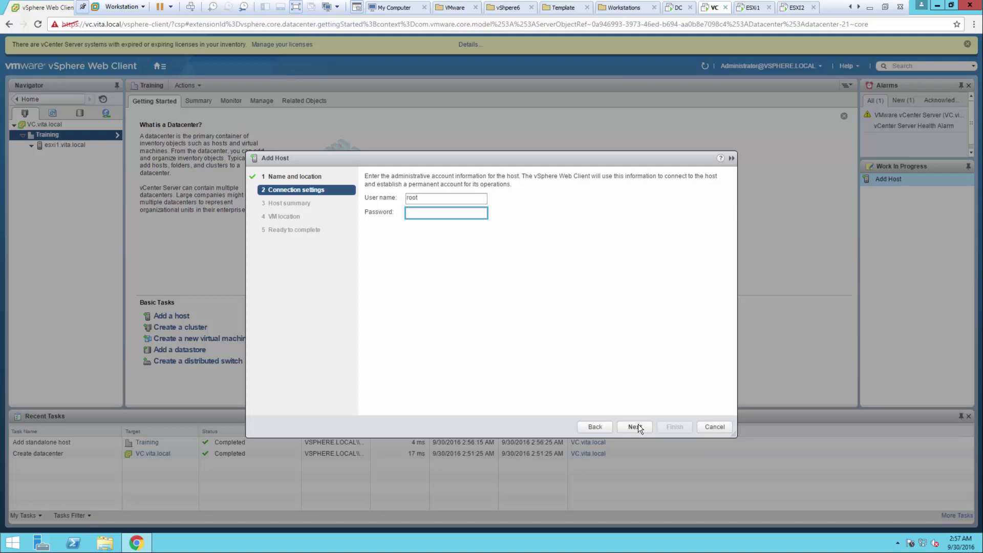
{"action": "type", "text": "VMwar"}
{"action": "left_click", "coordinate": [629, 422]}
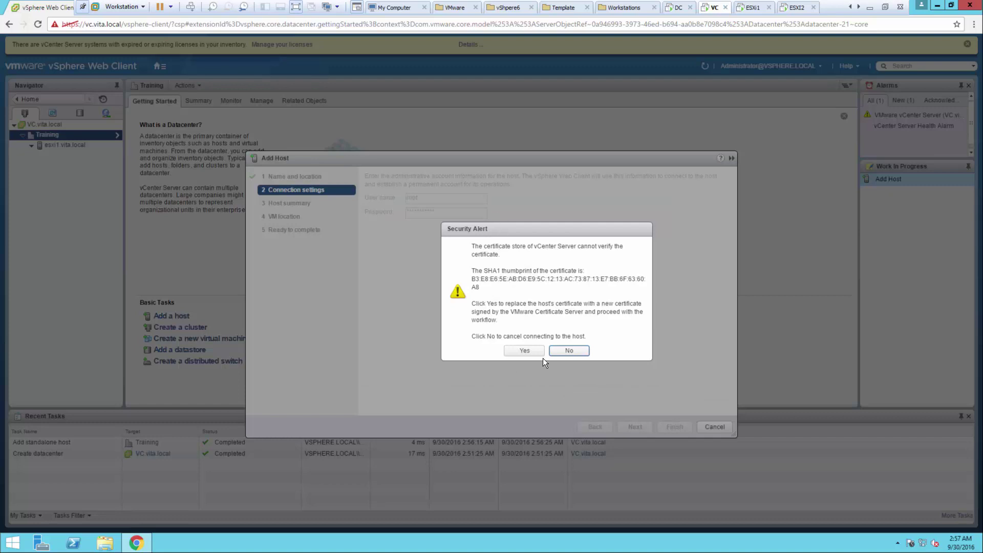
Step: Trust esxi2's certificate and accept default summary, license, lockdown and location settings to finish
{"action": "left_click", "coordinate": [519, 349]}
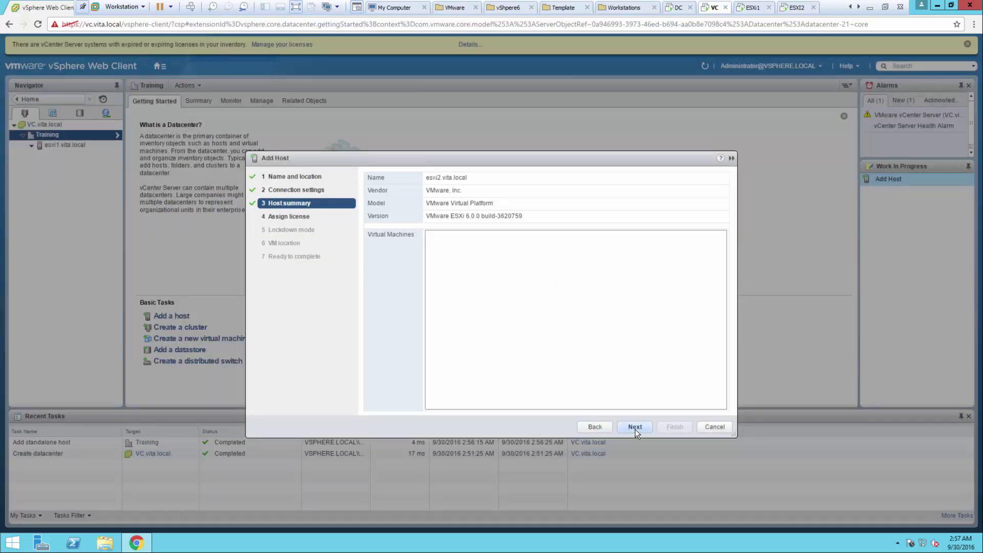
{"action": "left_click", "coordinate": [635, 427]}
{"action": "left_click", "coordinate": [635, 427]}
{"action": "left_click", "coordinate": [635, 428]}
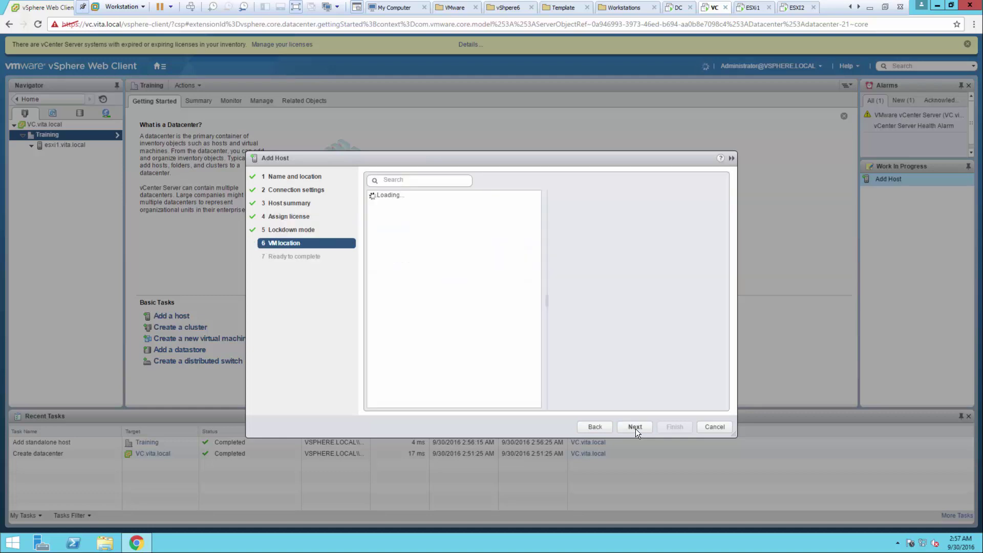
{"action": "left_click", "coordinate": [635, 428]}
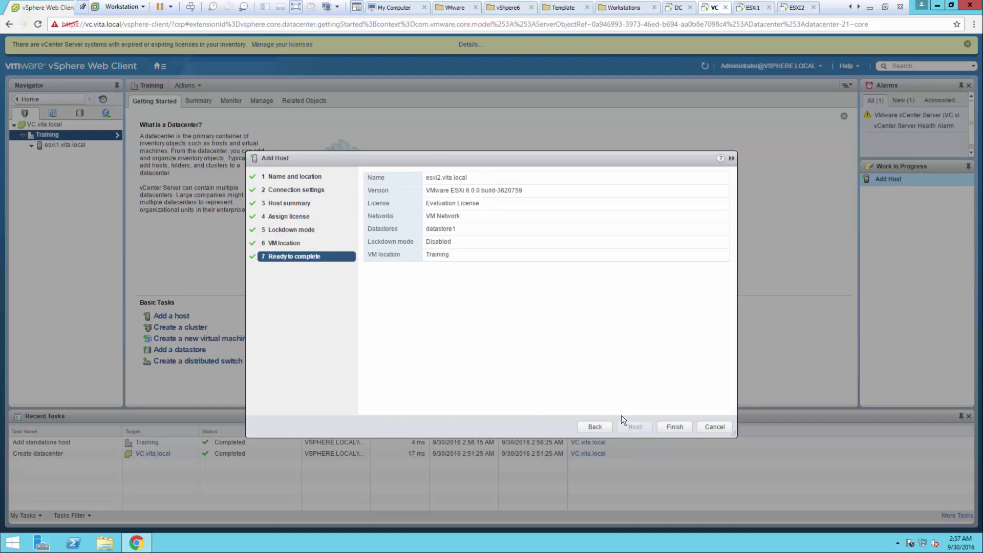
{"action": "left_click", "coordinate": [660, 427]}
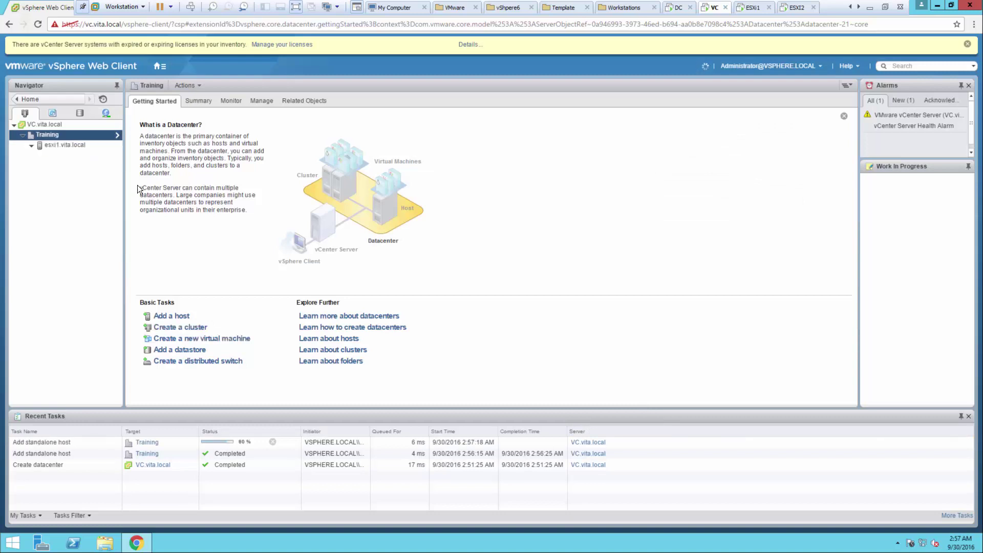
Step: Review the DNS and Routing details of esxi1.vita.local's default TCP/IP stack
{"action": "left_click", "coordinate": [67, 144]}
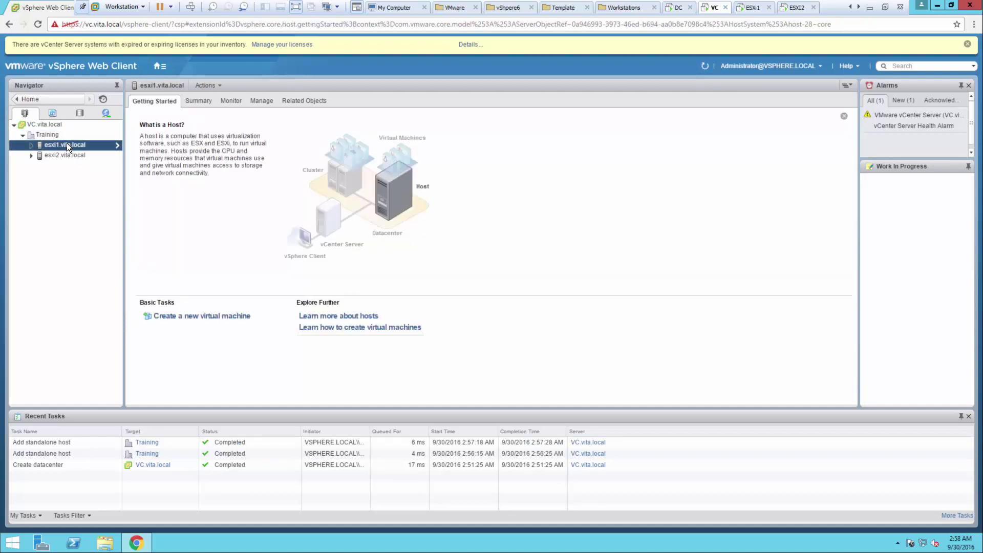
{"action": "left_click", "coordinate": [261, 101]}
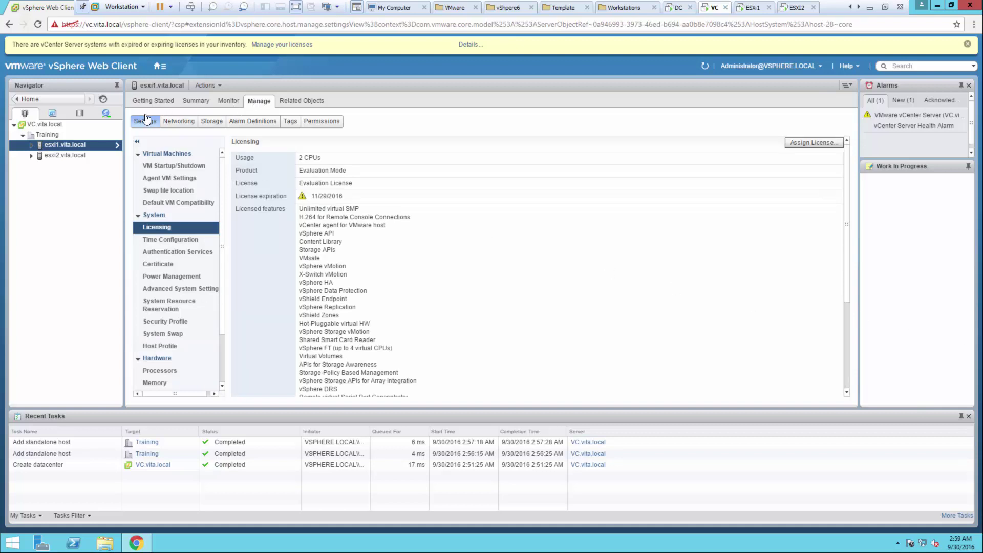
{"action": "left_click", "coordinate": [177, 123]}
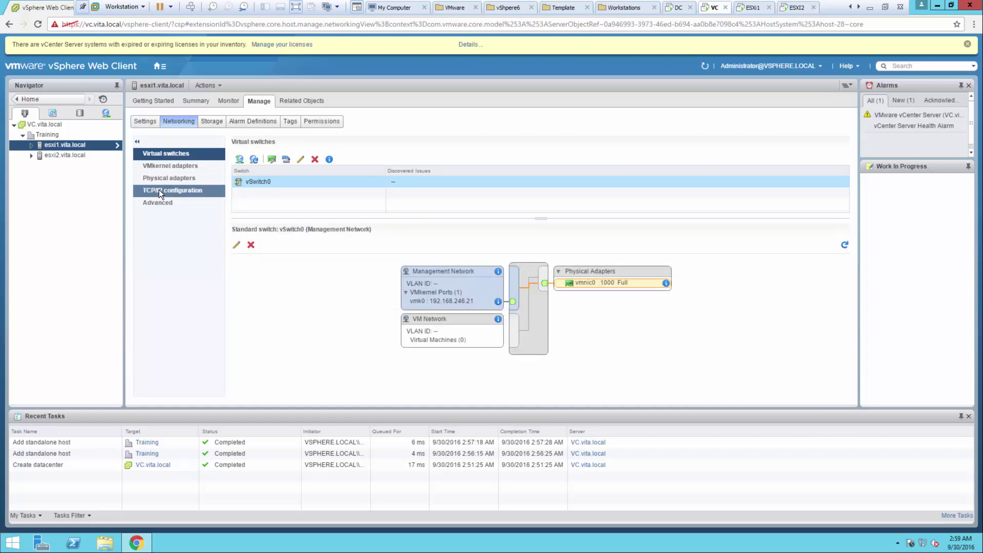
{"action": "left_click", "coordinate": [159, 190]}
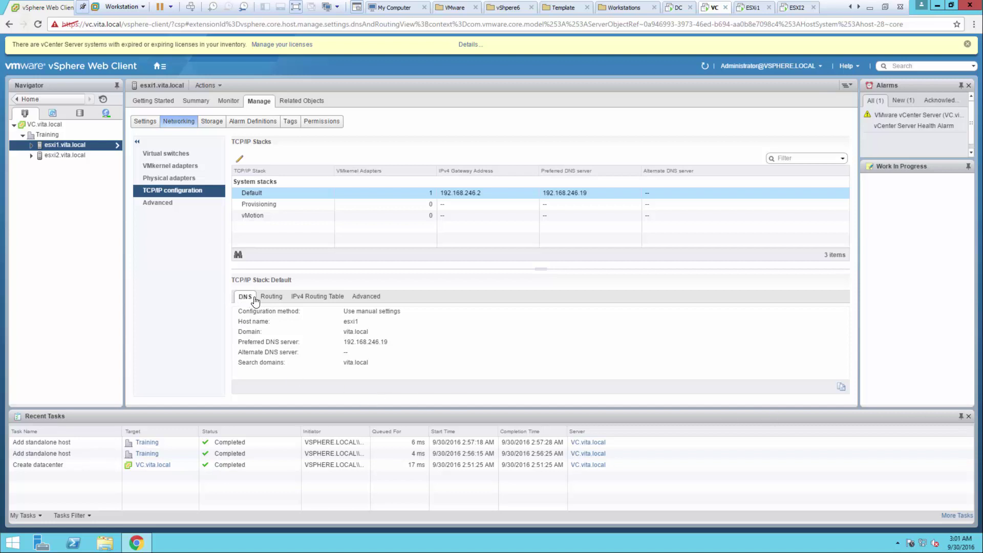
{"action": "left_click", "coordinate": [271, 296]}
{"action": "left_click", "coordinate": [247, 296]}
{"action": "left_click", "coordinate": [270, 296]}
{"action": "left_click", "coordinate": [247, 297]}
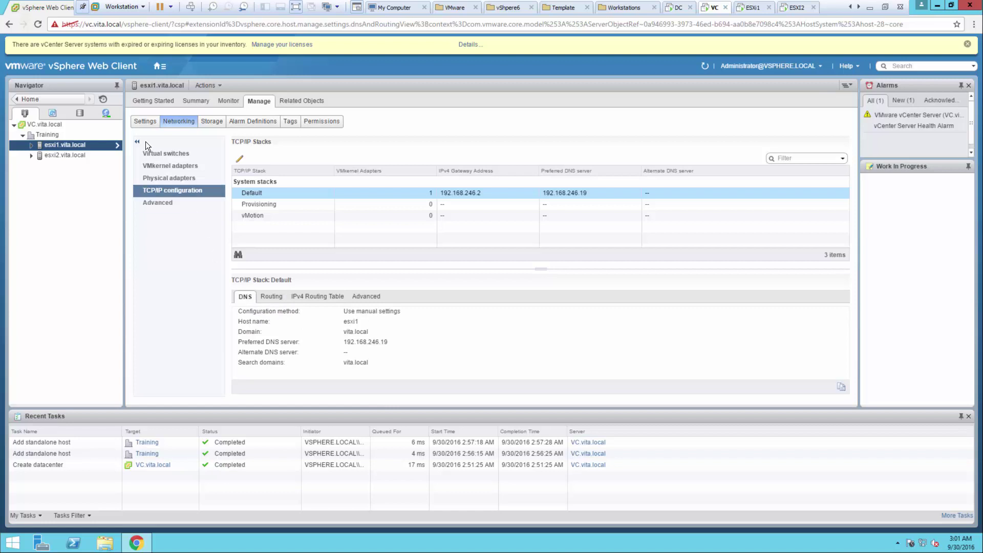
{"action": "left_click", "coordinate": [146, 123]}
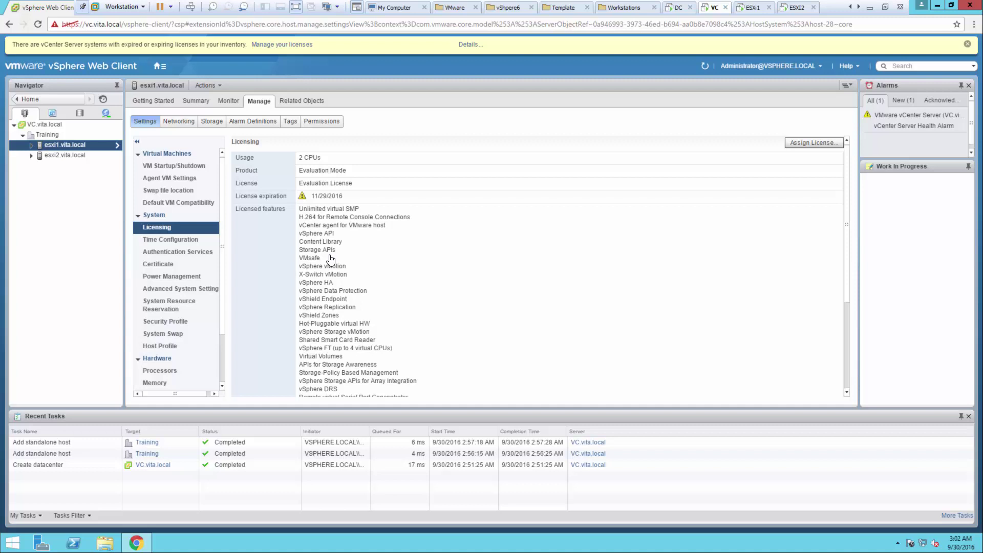
Step: Show esxi1's Time Configuration page, where NTP is disabled and stopped
{"action": "left_click", "coordinate": [170, 237]}
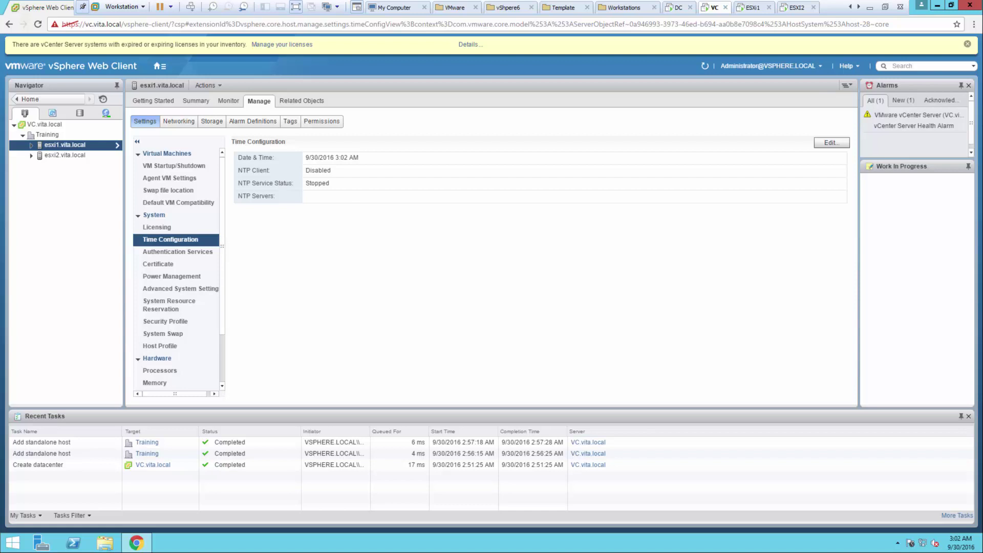
Step: Switch esxi1 to NTP with server pool.ntp.org, start and stop with host, and start the service
{"action": "left_click", "coordinate": [822, 143]}
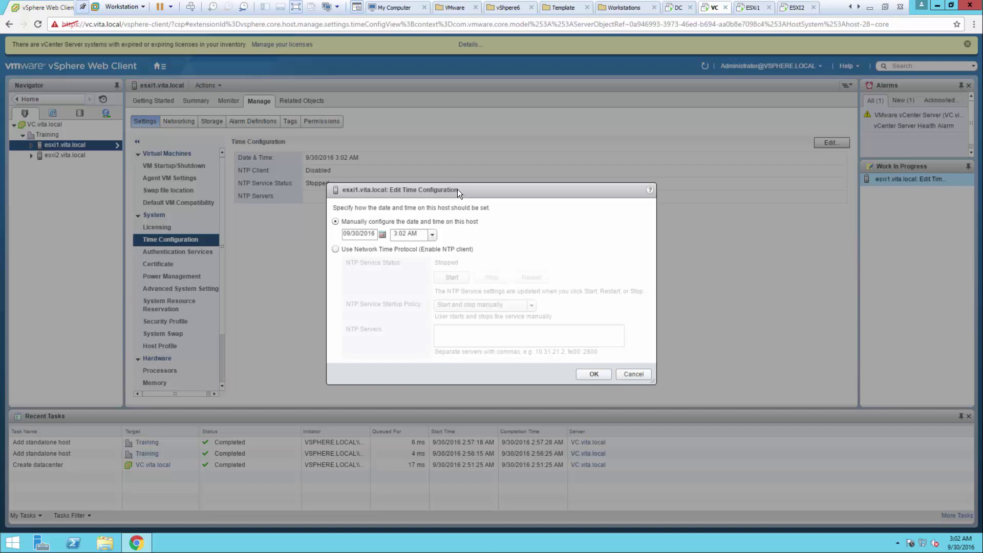
{"action": "left_click", "coordinate": [337, 248]}
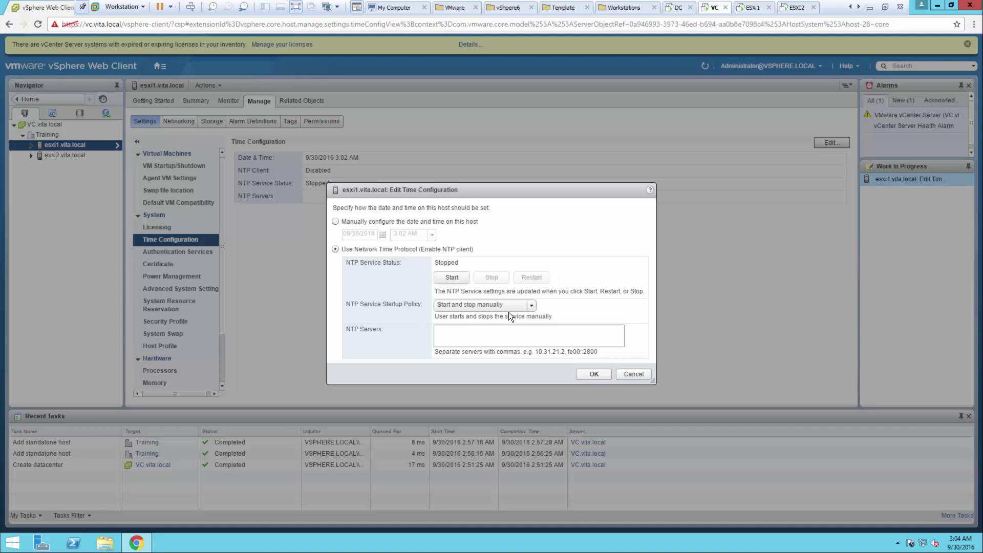
{"action": "left_click", "coordinate": [529, 305]}
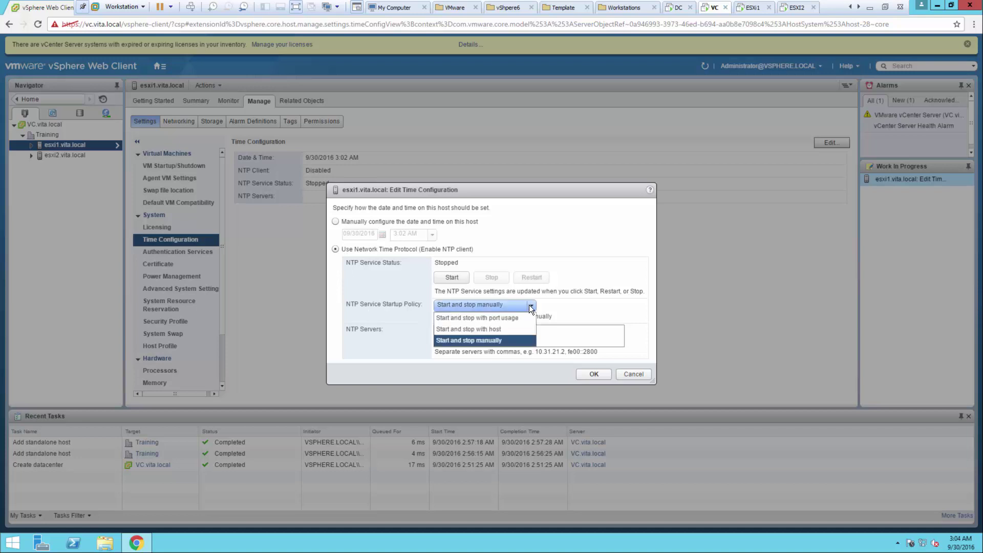
{"action": "left_click", "coordinate": [483, 330]}
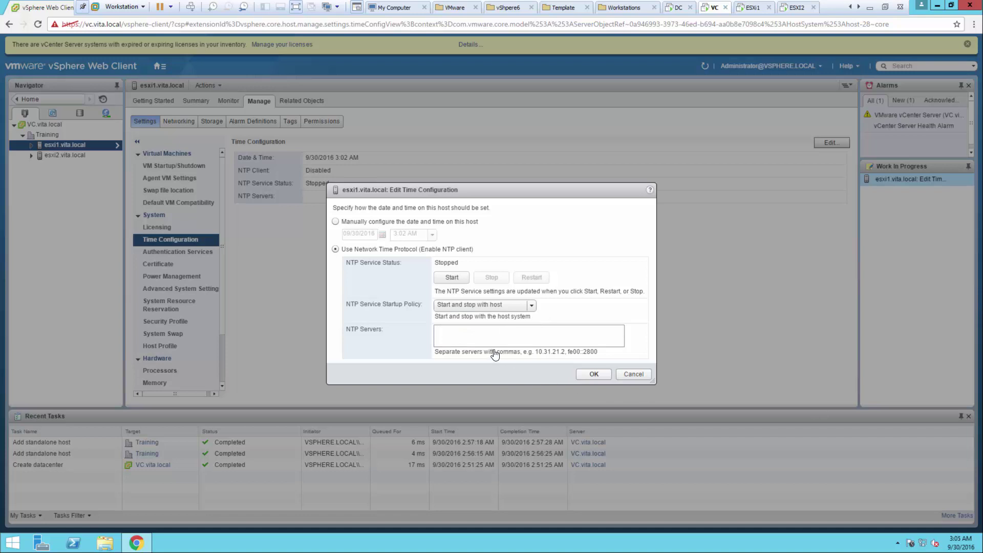
{"action": "left_click", "coordinate": [470, 332]}
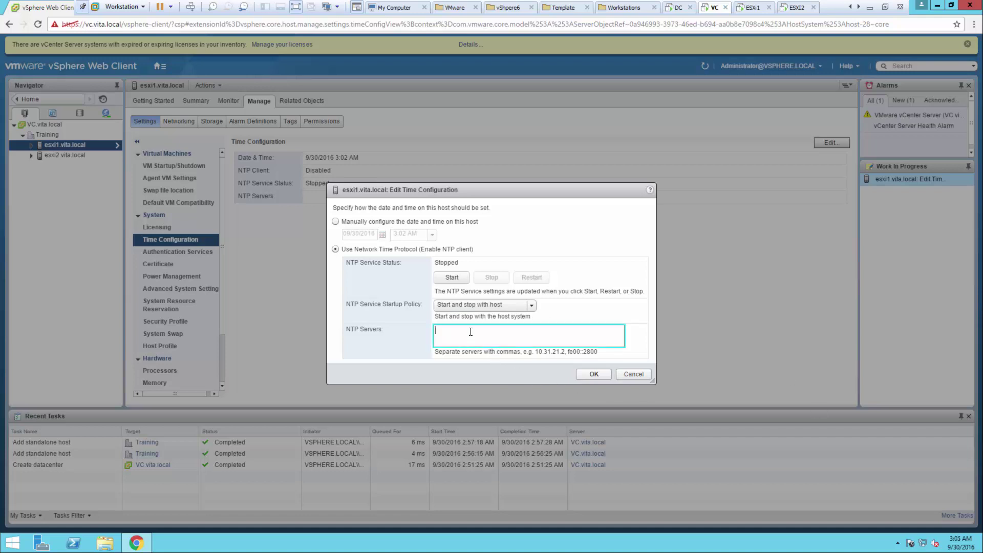
{"action": "type", "text": "pool.ntp.org"}
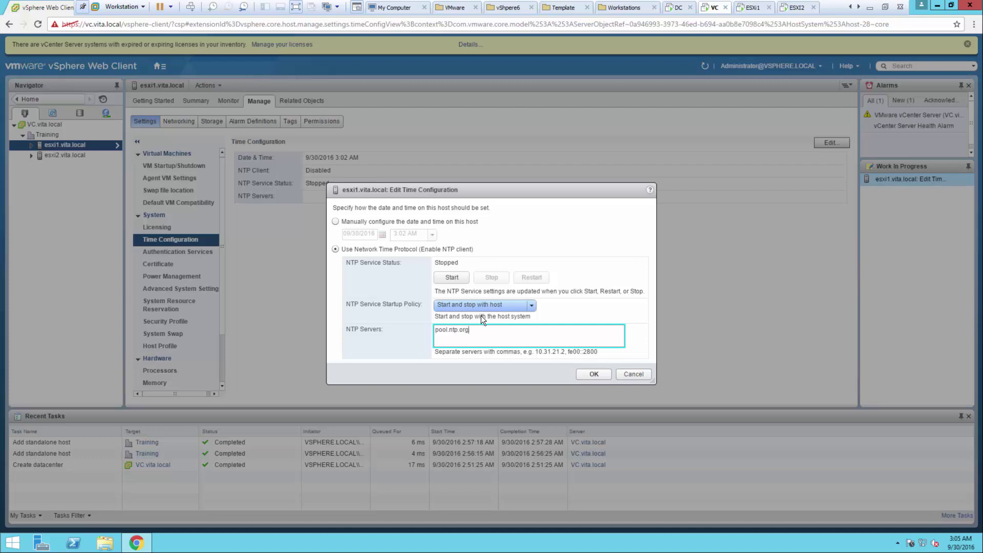
{"action": "left_click", "coordinate": [456, 277]}
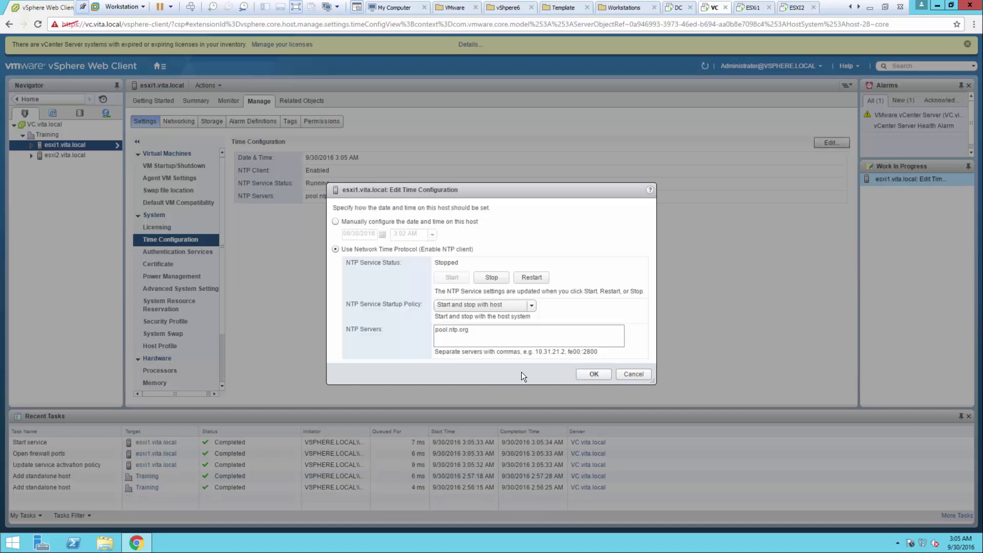
{"action": "left_click", "coordinate": [593, 375]}
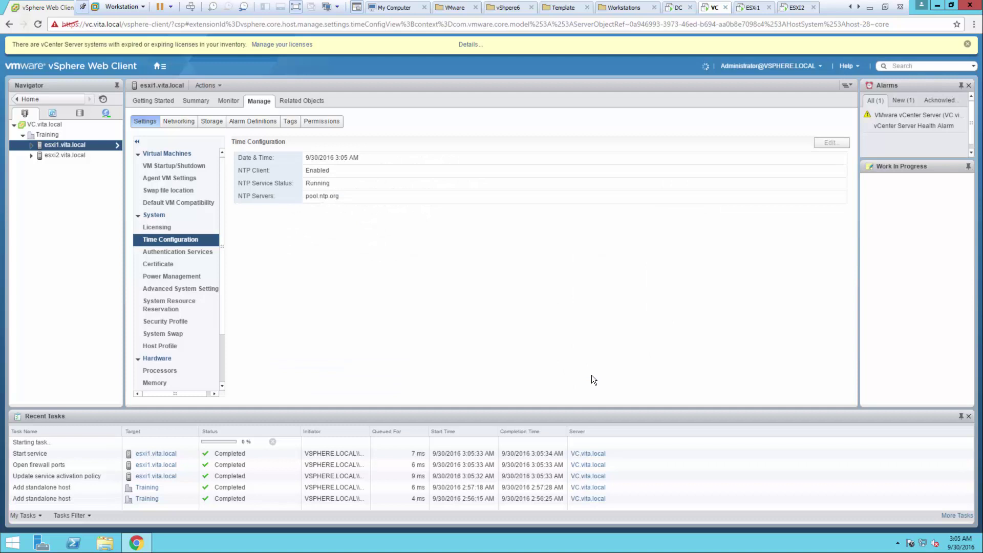
Step: Show the Time Configuration page for host esxi2.vita.local
{"action": "left_click", "coordinate": [51, 155]}
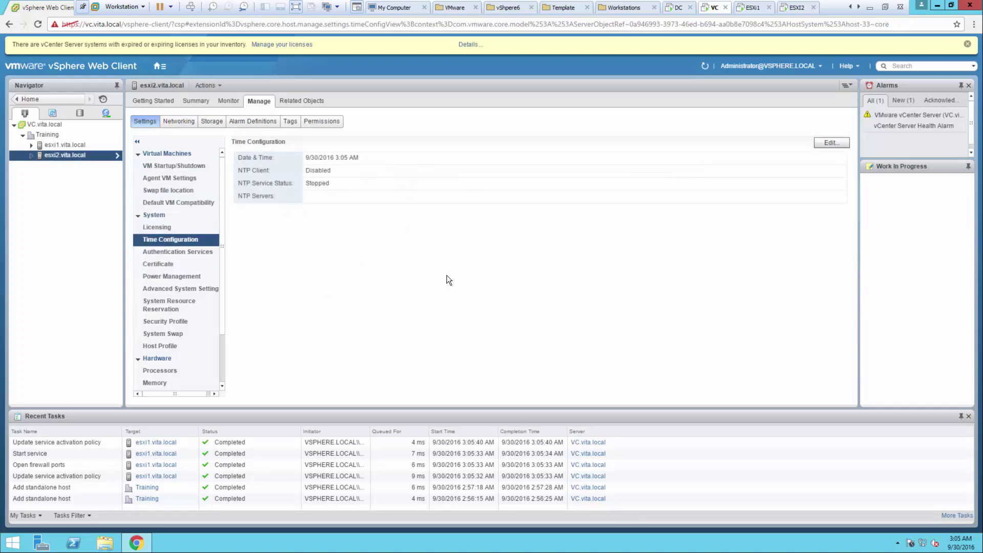
{"action": "left_click", "coordinate": [176, 253]}
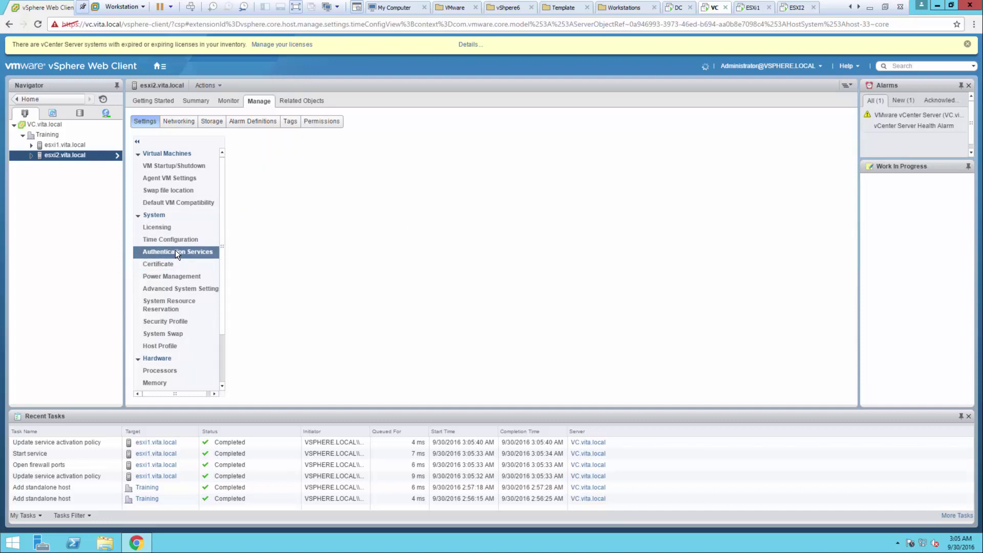
{"action": "left_click", "coordinate": [170, 240]}
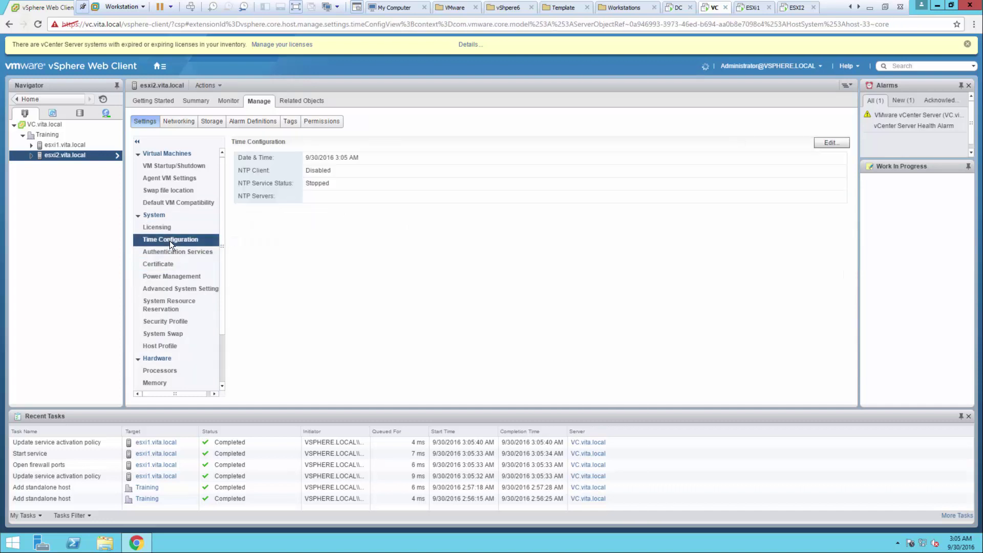
Step: Enable NTP on esxi2 with pool.ntp.org, start and stop with host, service running, then reselect esxi1
{"action": "left_click", "coordinate": [825, 143]}
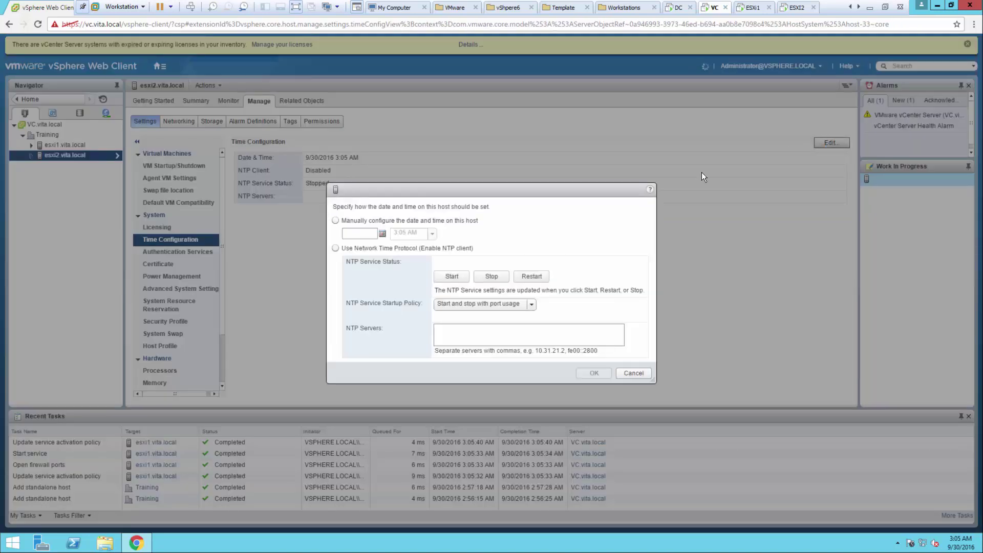
{"action": "left_click", "coordinate": [358, 250]}
{"action": "left_click", "coordinate": [460, 307]}
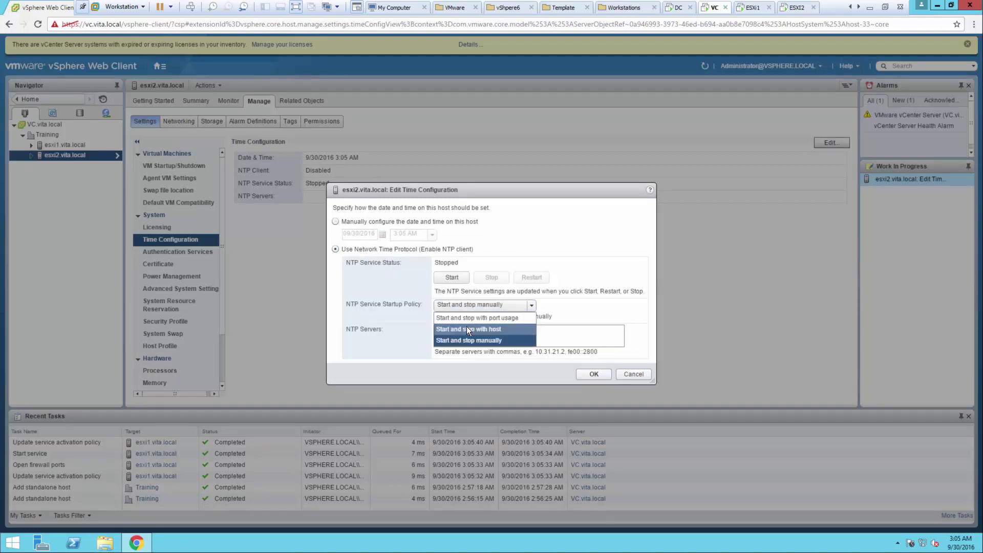
{"action": "left_click", "coordinate": [467, 329]}
{"action": "left_click", "coordinate": [463, 328]}
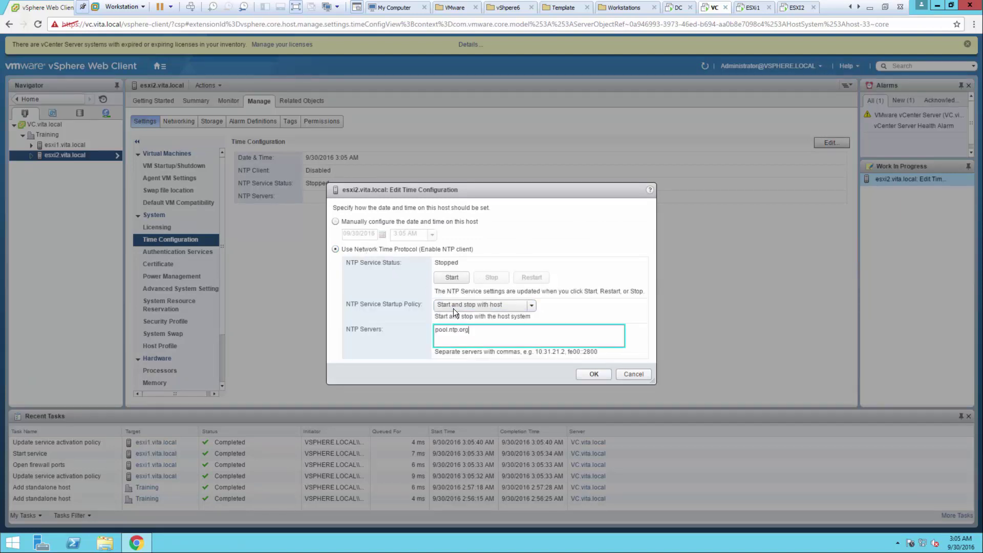
{"action": "left_click", "coordinate": [448, 275]}
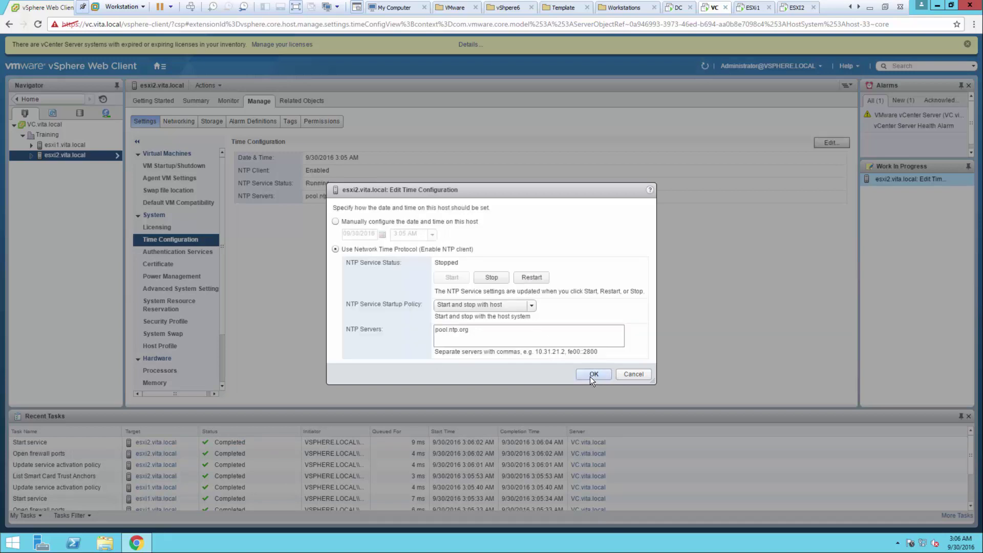
{"action": "left_click", "coordinate": [590, 376]}
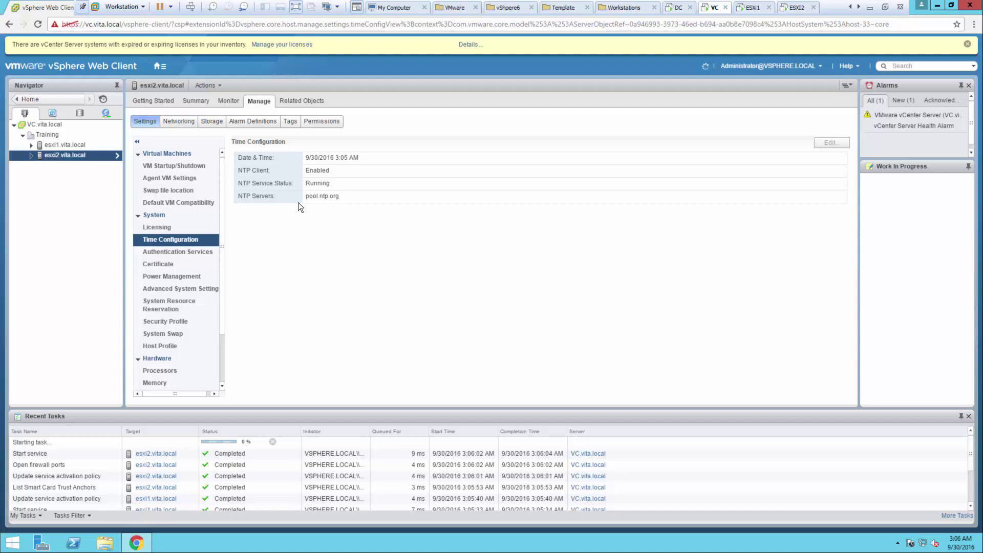
{"action": "left_click", "coordinate": [67, 145]}
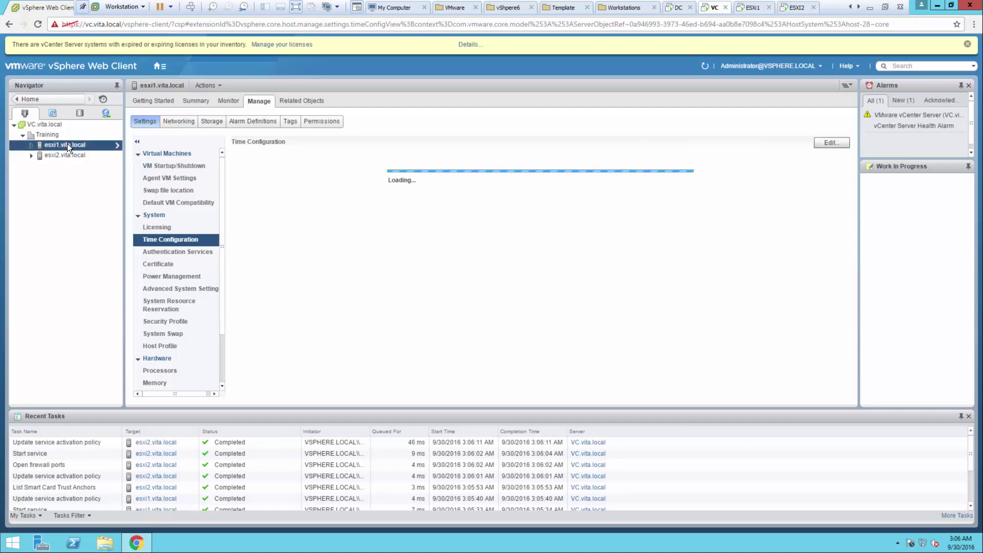